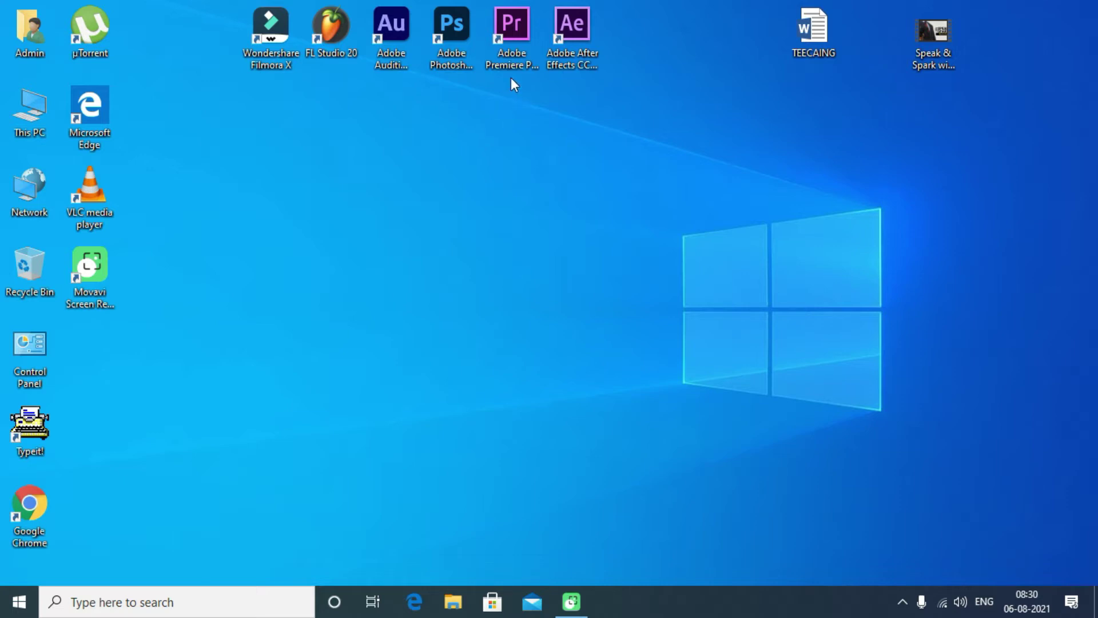
- Open Adobe Audition and create a new multitrack session with the default name, 48000 Hz, 32-bit float, stereo
{"action": "left_click", "coordinate": [398, 33]}
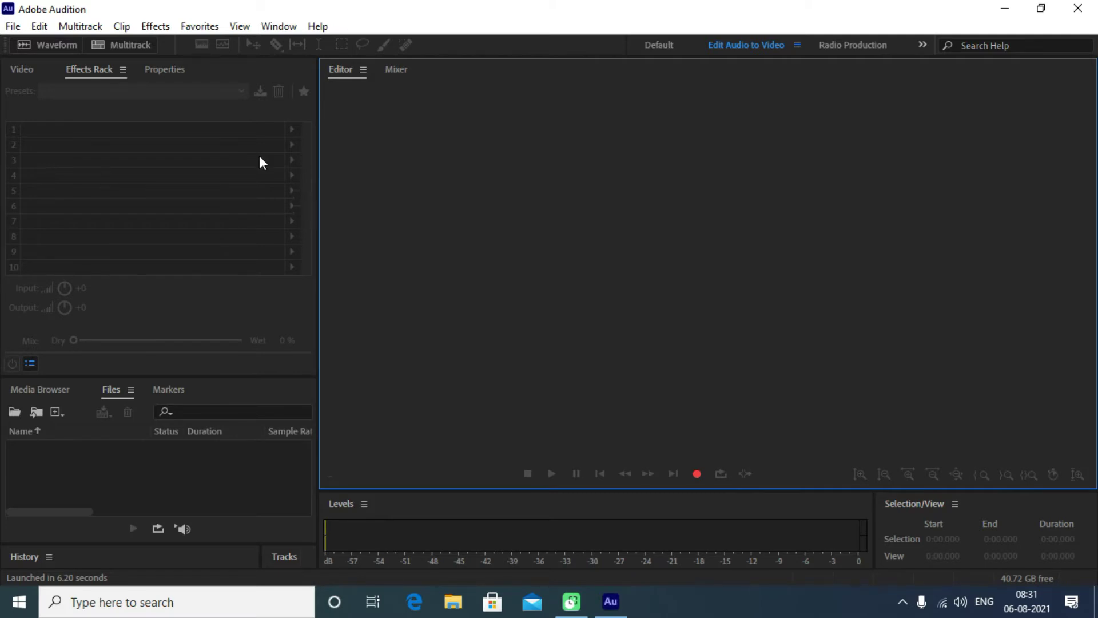
{"action": "left_click", "coordinate": [130, 43]}
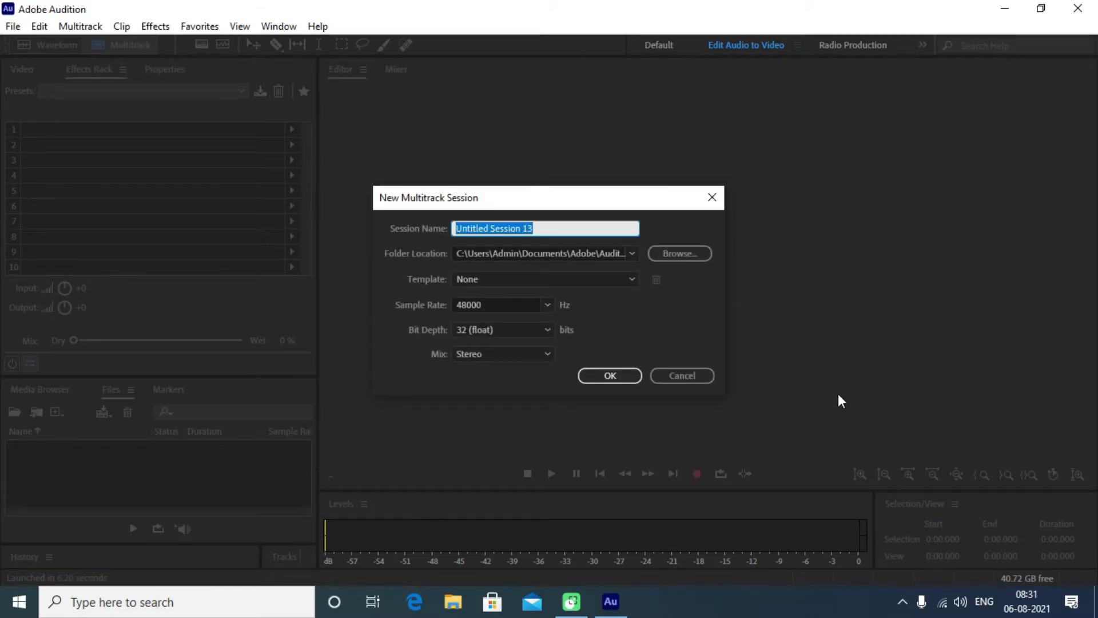
{"action": "left_click", "coordinate": [607, 375]}
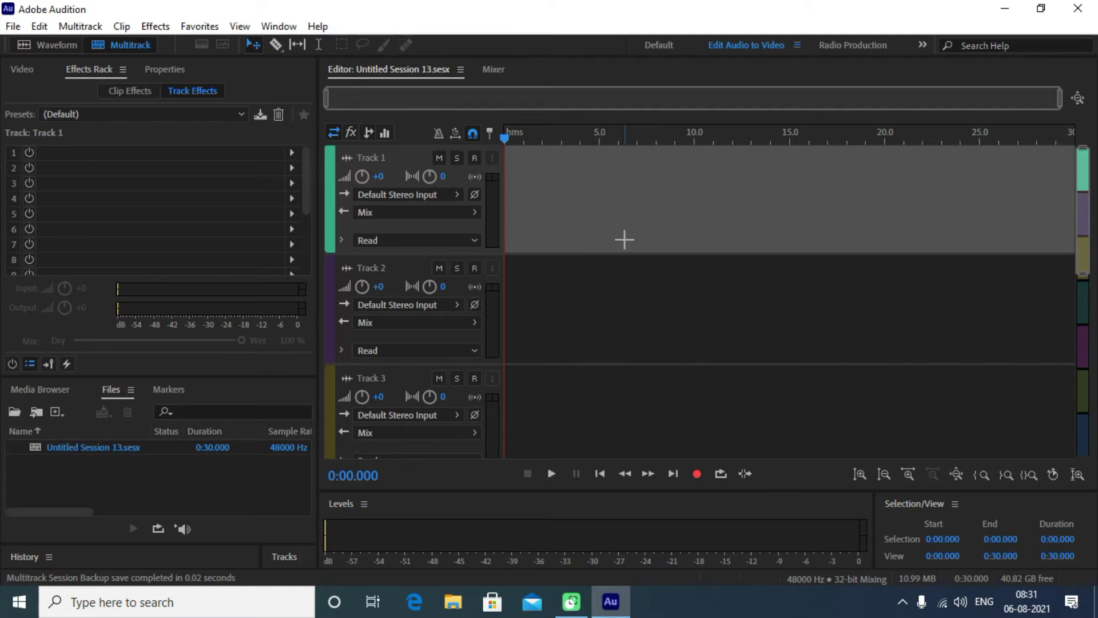
- Arm Track 3, record a voice take of about 24.5 seconds from the start of the session, and disarm the track
{"action": "scroll", "coordinate": [475, 273], "scroll_direction": "down", "scroll_amount": 2}
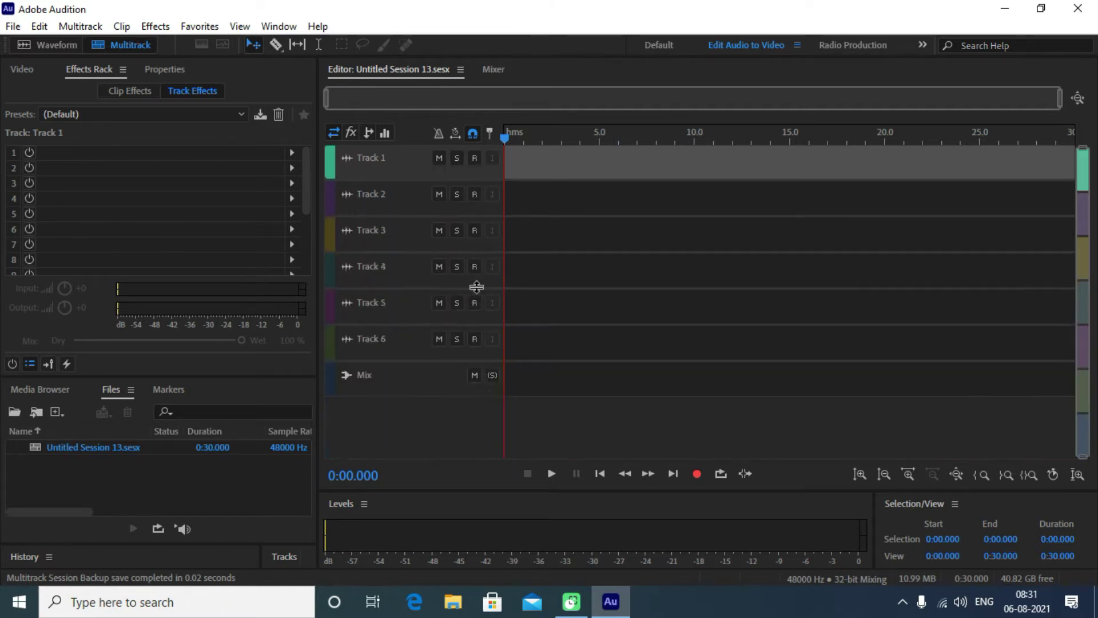
{"action": "scroll", "coordinate": [474, 288], "scroll_direction": "up", "scroll_amount": 2}
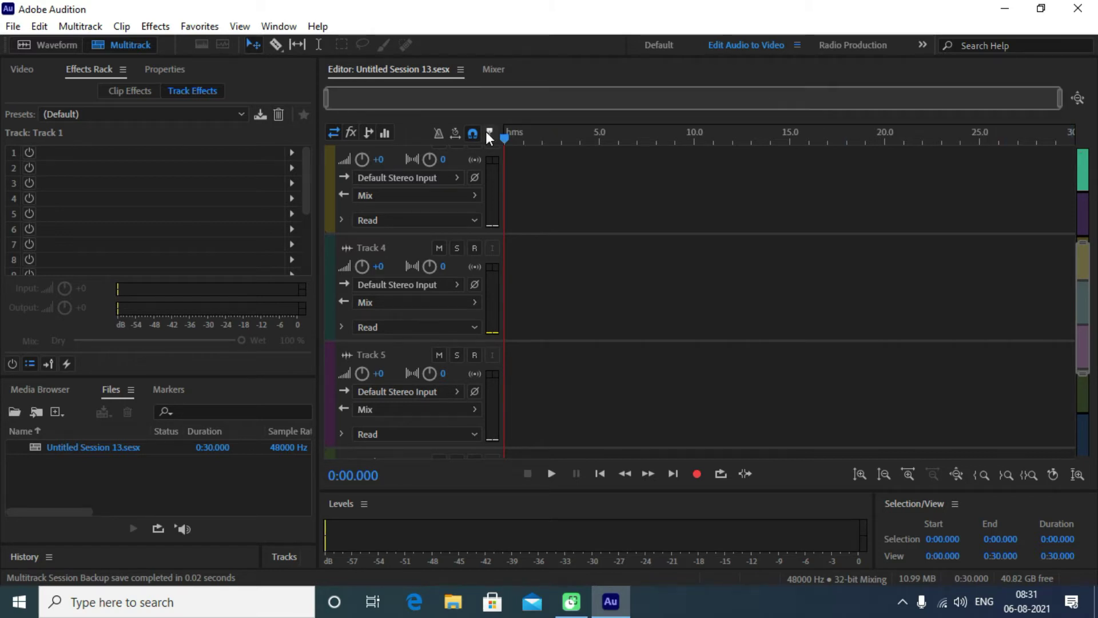
{"action": "scroll", "coordinate": [489, 202], "scroll_direction": "up", "scroll_amount": 3}
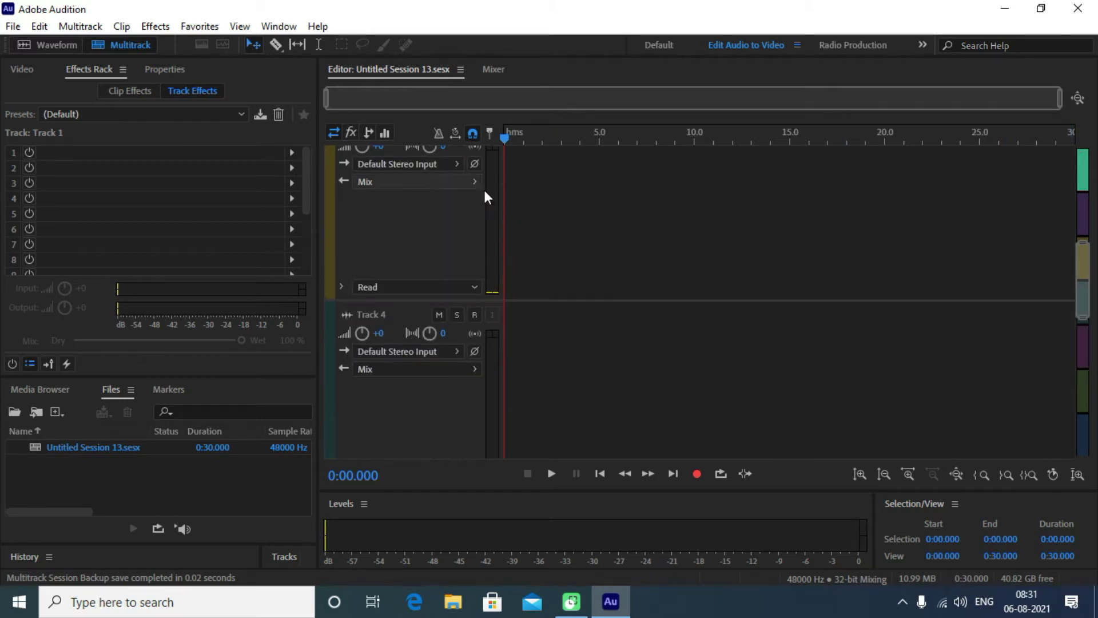
{"action": "scroll", "coordinate": [491, 200], "scroll_direction": "down", "scroll_amount": 3}
{"action": "scroll", "coordinate": [491, 198], "scroll_direction": "down", "scroll_amount": 2}
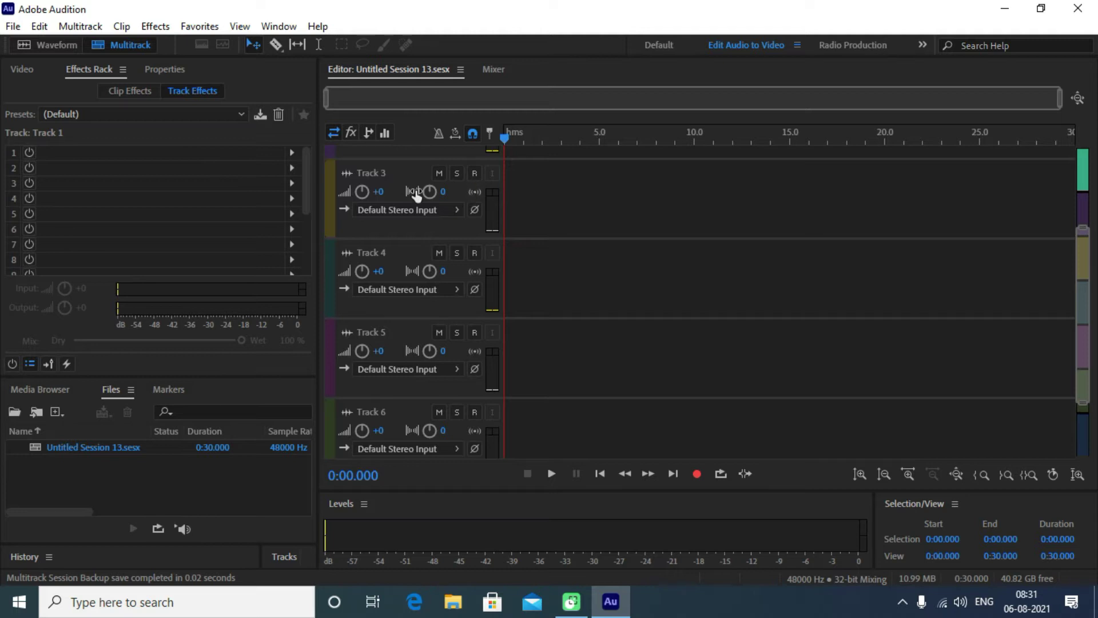
{"action": "scroll", "coordinate": [434, 190], "scroll_direction": "up", "scroll_amount": 2}
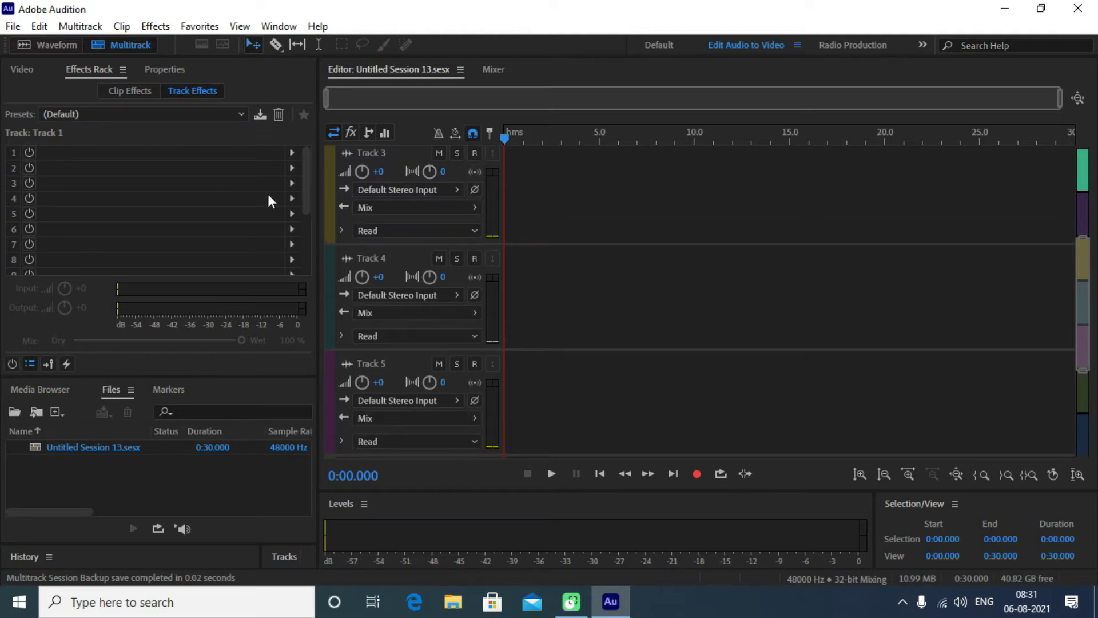
{"action": "left_click", "coordinate": [475, 152]}
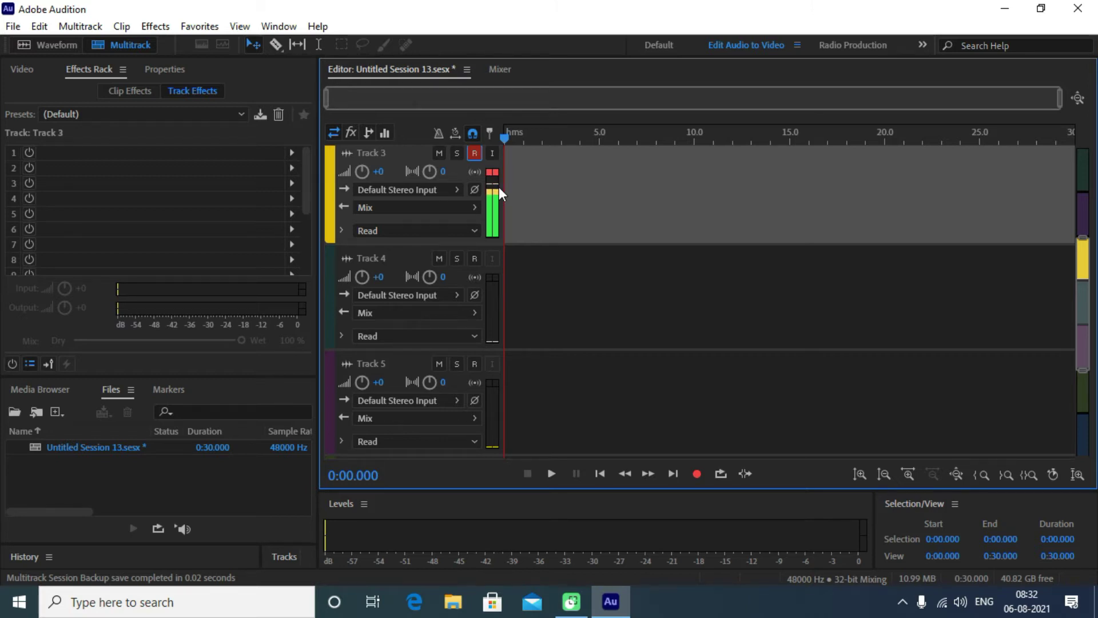
{"action": "key", "text": "shift+space"}
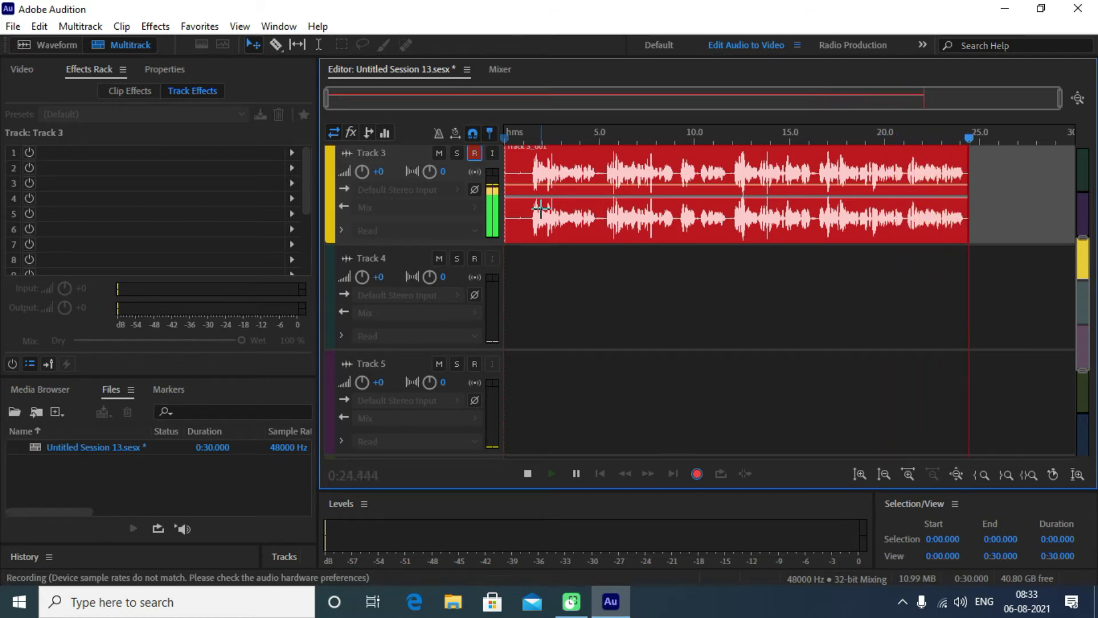
{"action": "key", "text": "space"}
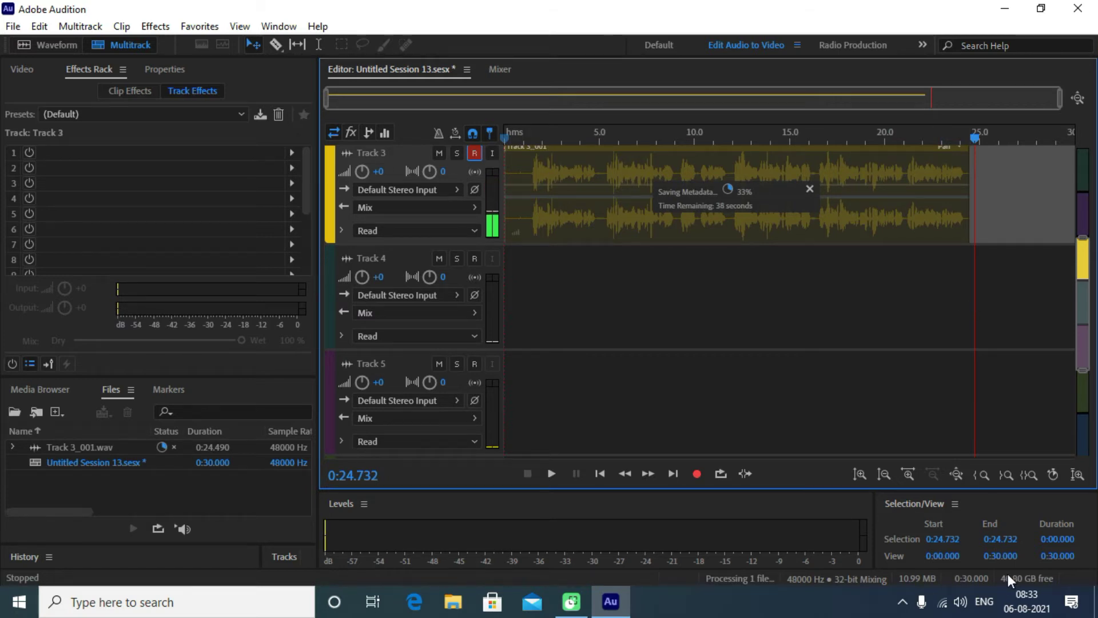
{"action": "left_click_drag", "start_coordinate": [979, 143], "coordinate": [532, 164]}
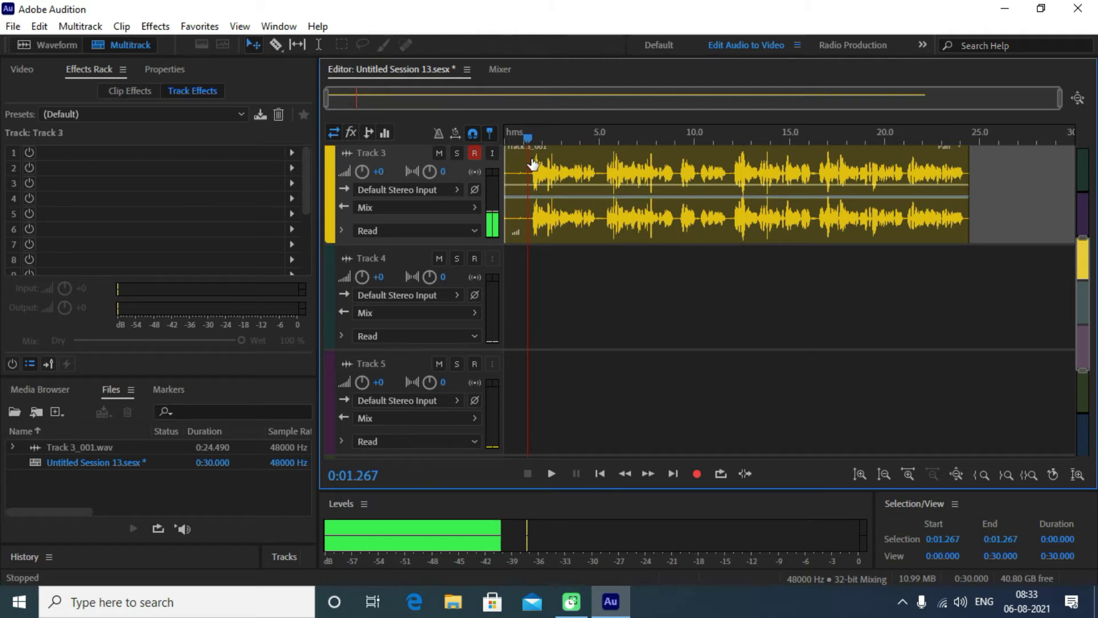
{"action": "left_click", "coordinate": [474, 153]}
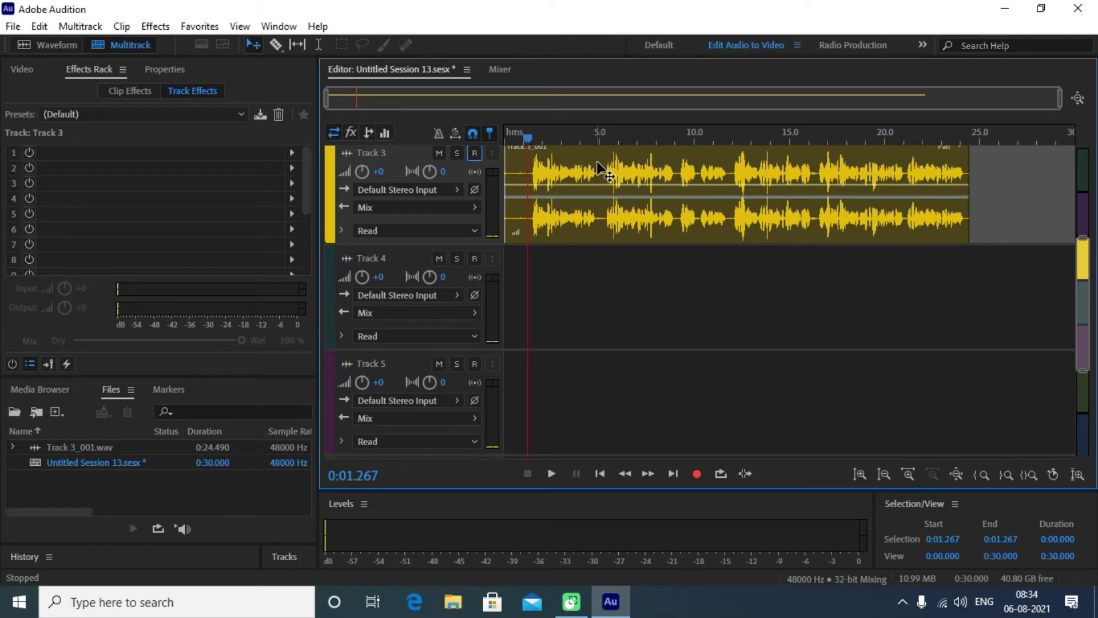
- Open the recorded Track 3 clip in the waveform editor and play it from about 1.3 s to about 8.9 s
{"action": "double_click", "coordinate": [601, 169]}
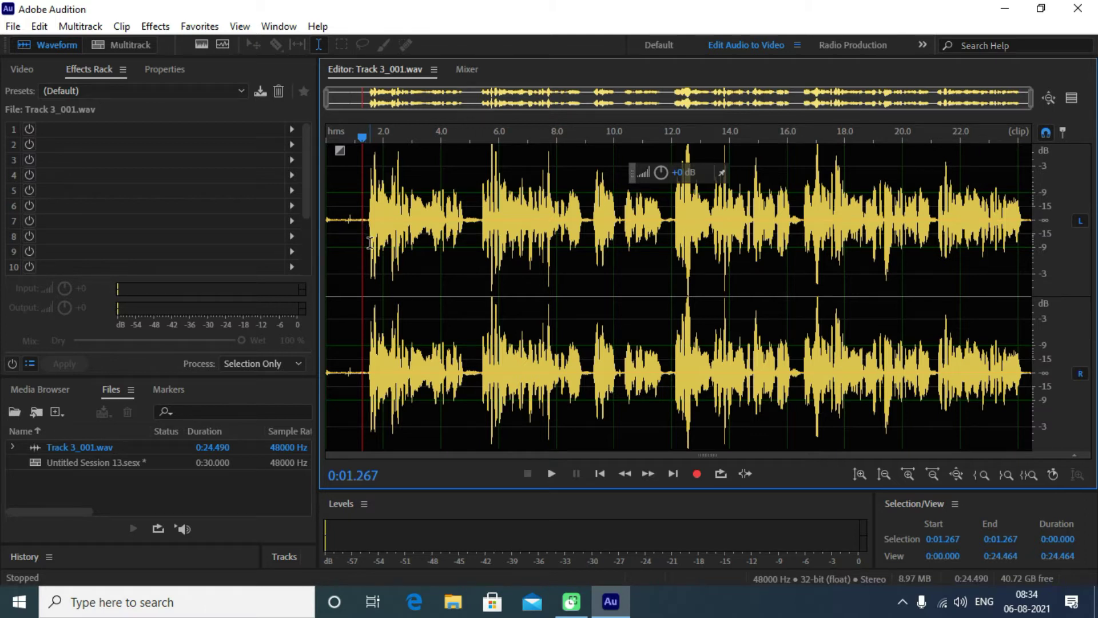
{"action": "key", "text": "space"}
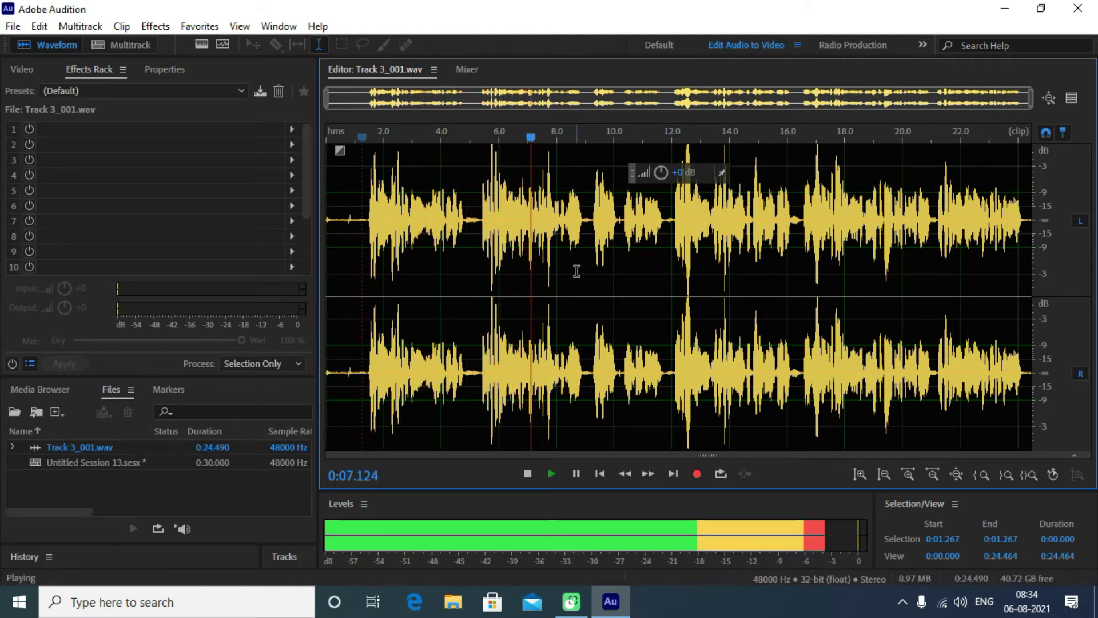
{"action": "key", "text": "space"}
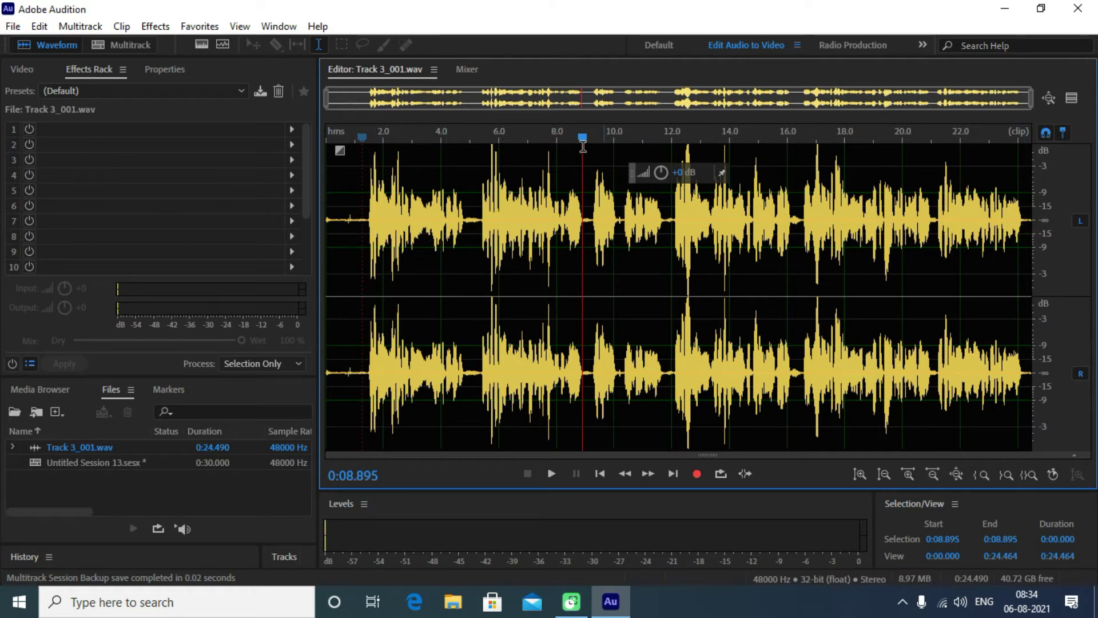
- Select the voiceless opening of the waveform, from 0 to about 1.365 s
{"action": "left_click", "coordinate": [329, 220]}
{"action": "left_click_drag", "start_coordinate": [330, 220], "coordinate": [366, 247]}
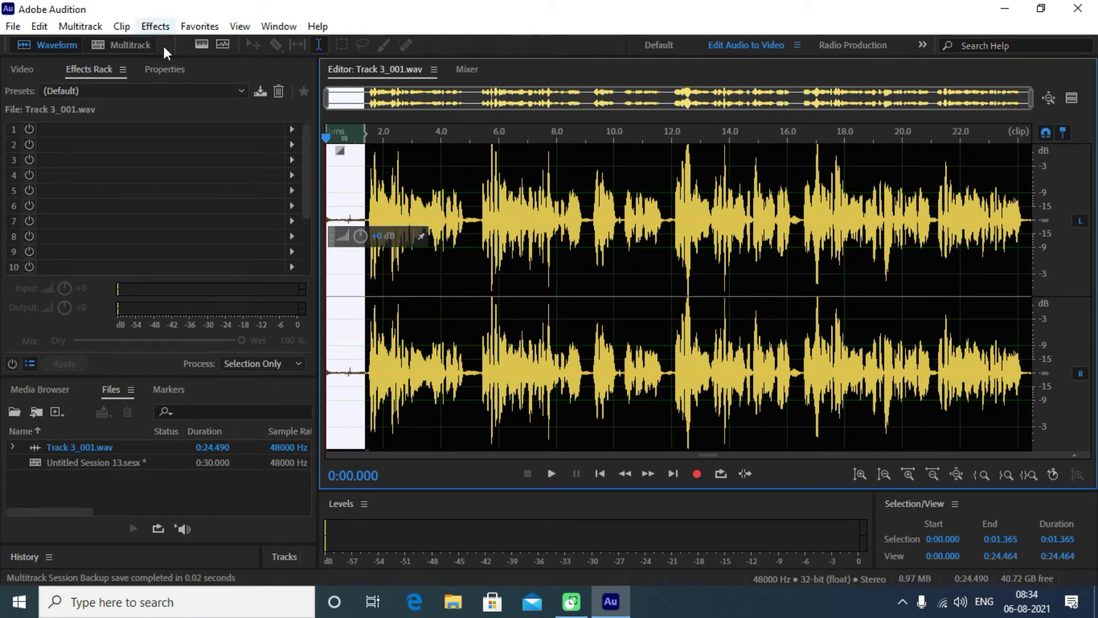
{"action": "left_click", "coordinate": [291, 130]}
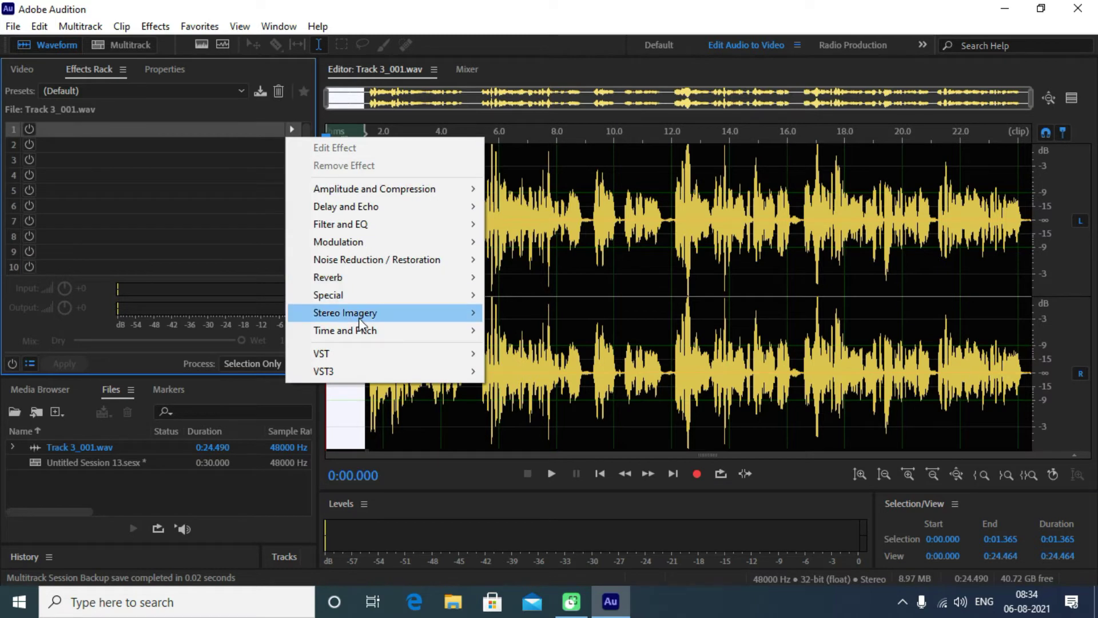
{"action": "mouse_move", "coordinate": [369, 264]}
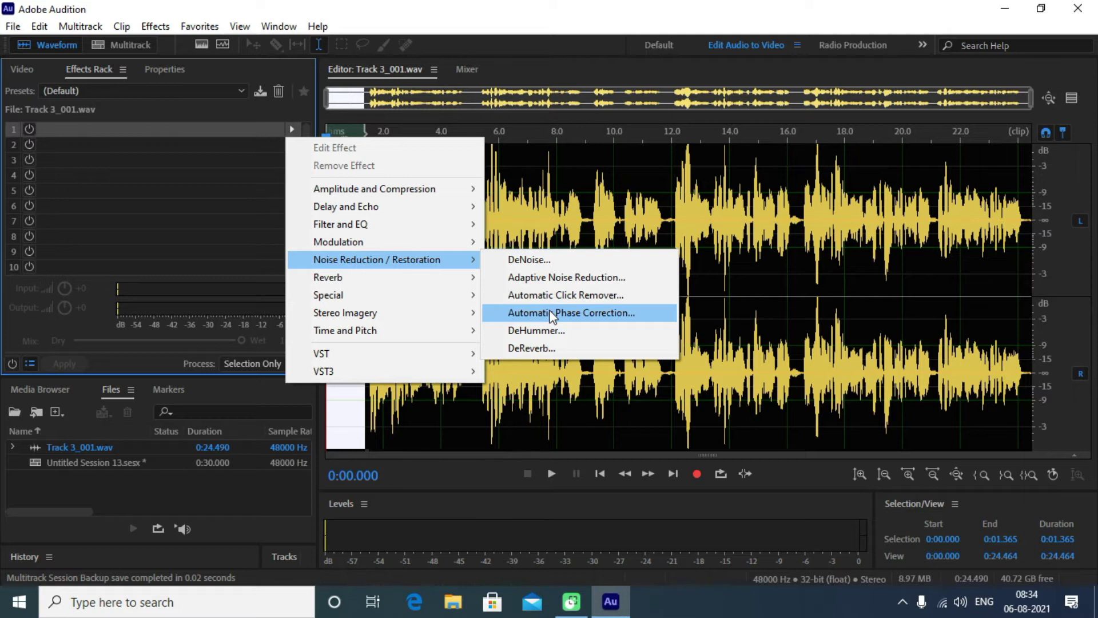
{"action": "left_click", "coordinate": [551, 278]}
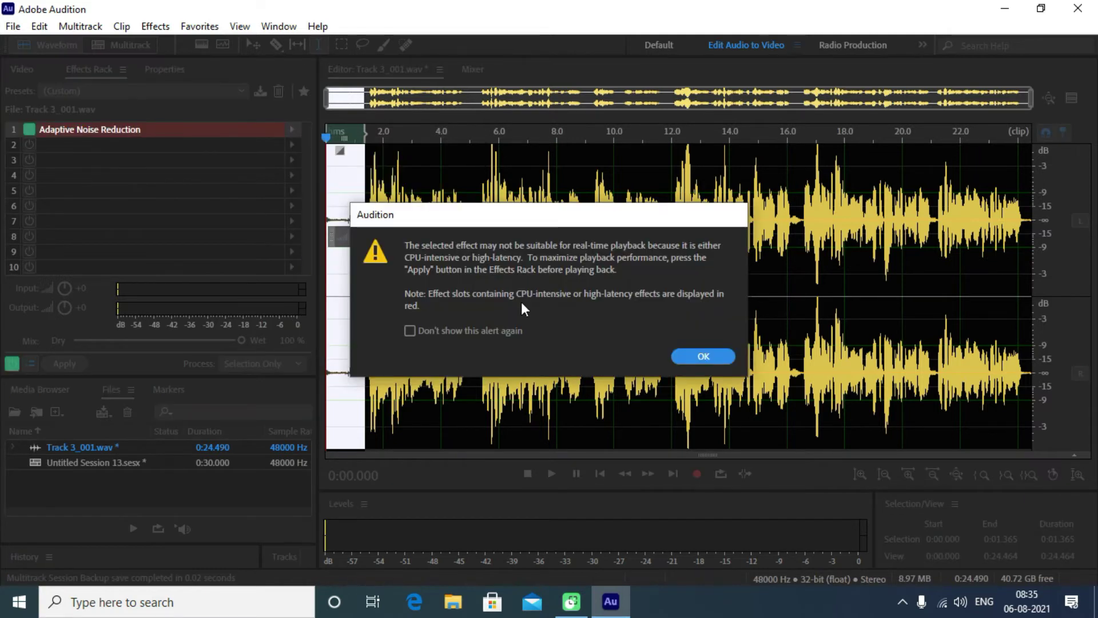
{"action": "key", "text": "Return"}
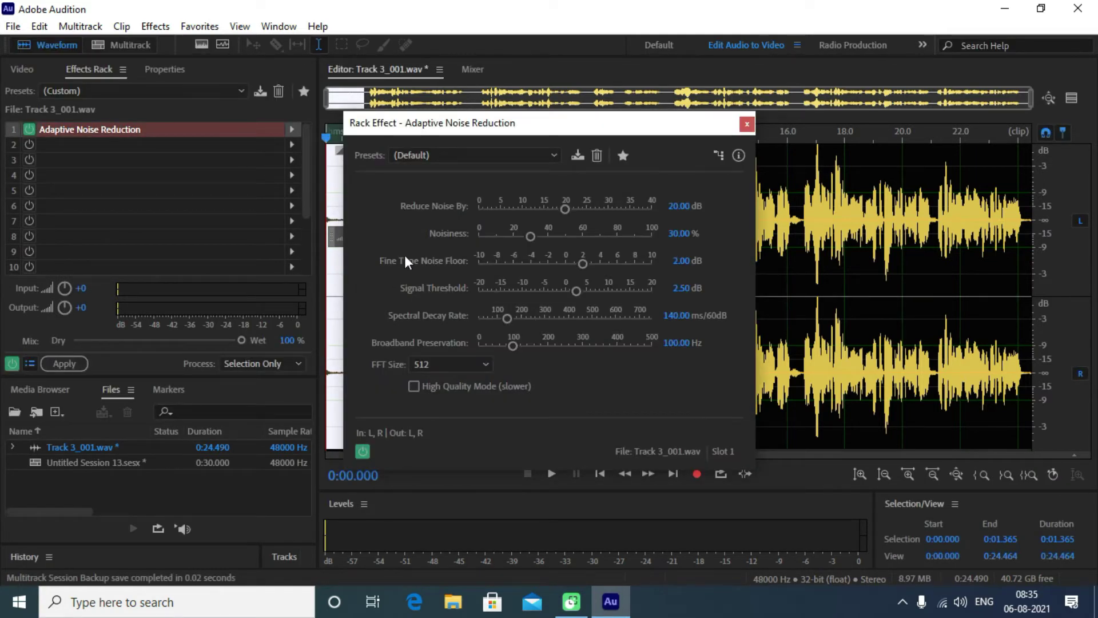
{"action": "left_click", "coordinate": [747, 125]}
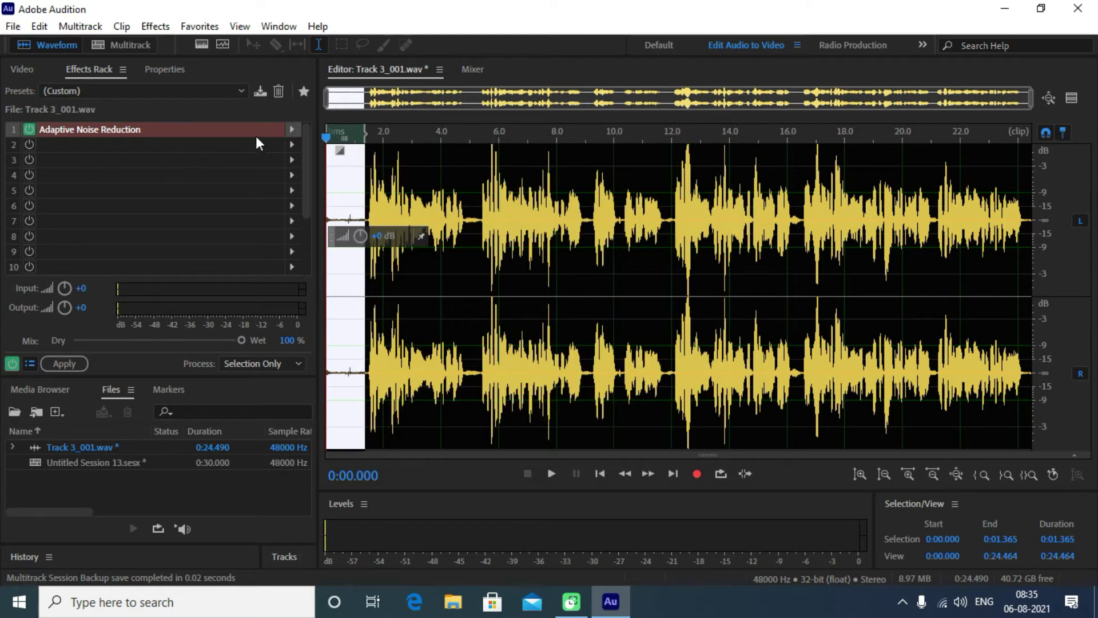
{"action": "left_click", "coordinate": [290, 130]}
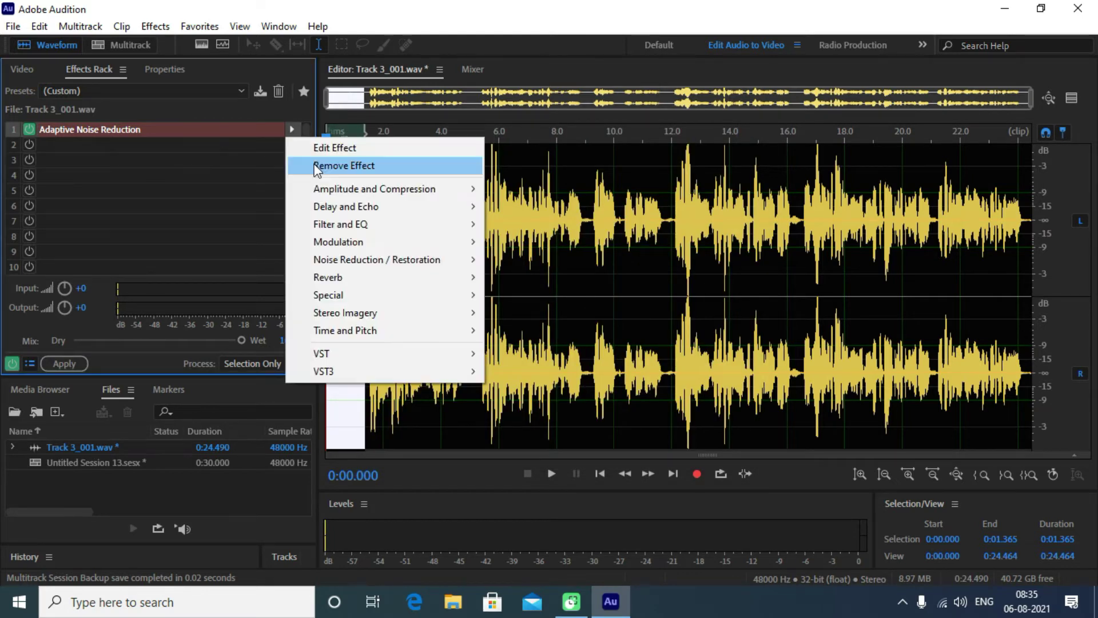
{"action": "left_click", "coordinate": [320, 166]}
- Capture a noise print from the selected voiceless opening of the recording
{"action": "left_click", "coordinate": [155, 27]}
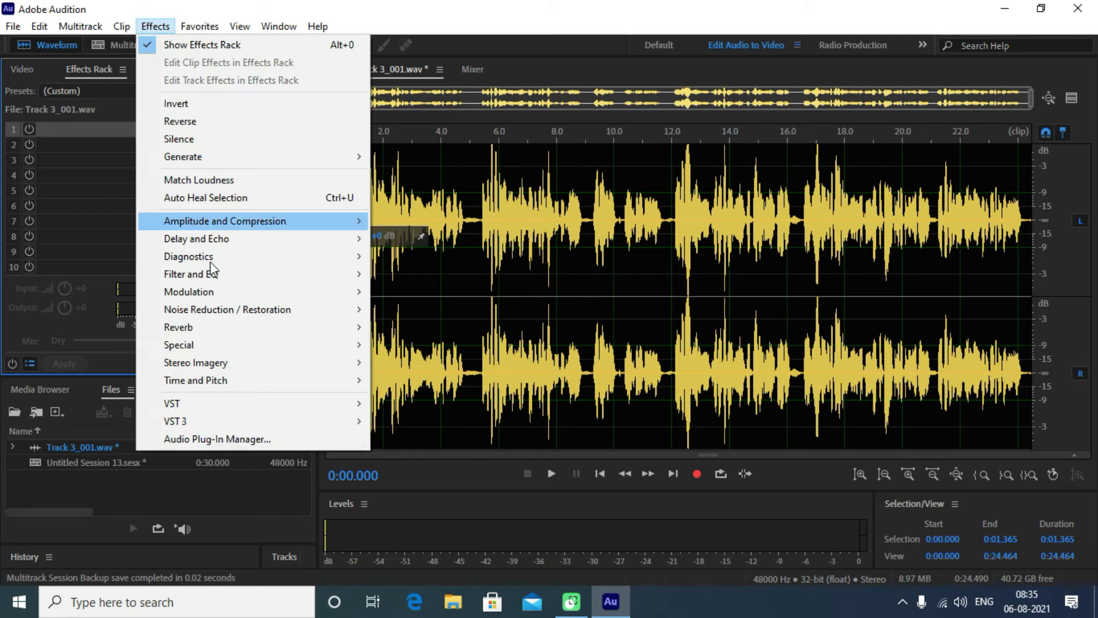
{"action": "mouse_move", "coordinate": [232, 315]}
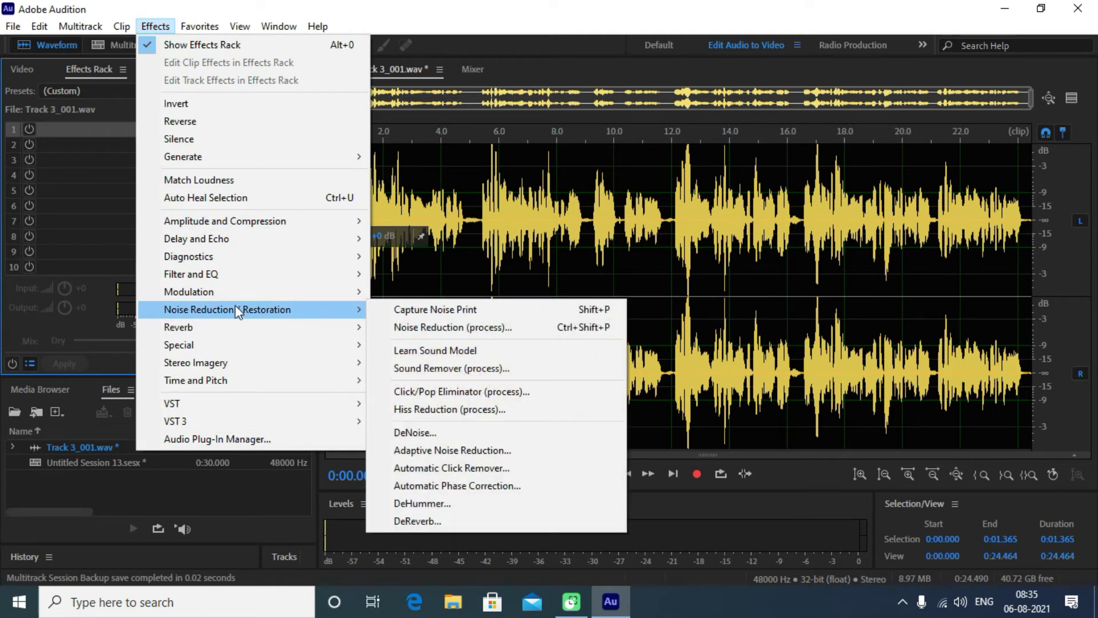
{"action": "left_click", "coordinate": [476, 310]}
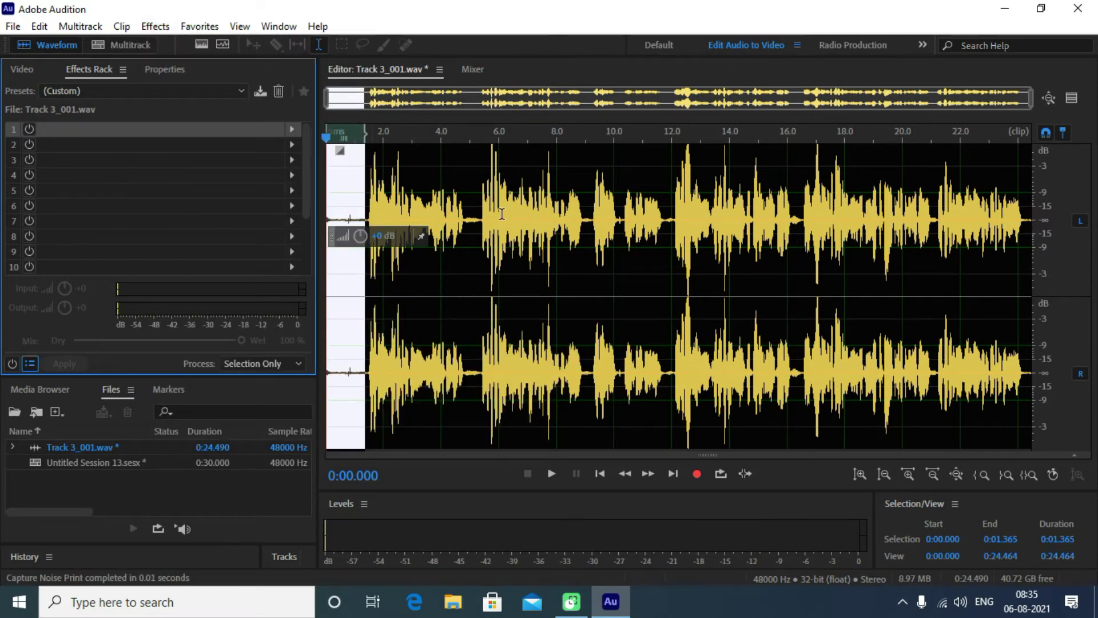
- Select the entire recording and apply the Noise Reduction process with the noise reduction amount set to about 71%
{"action": "left_click", "coordinate": [375, 221]}
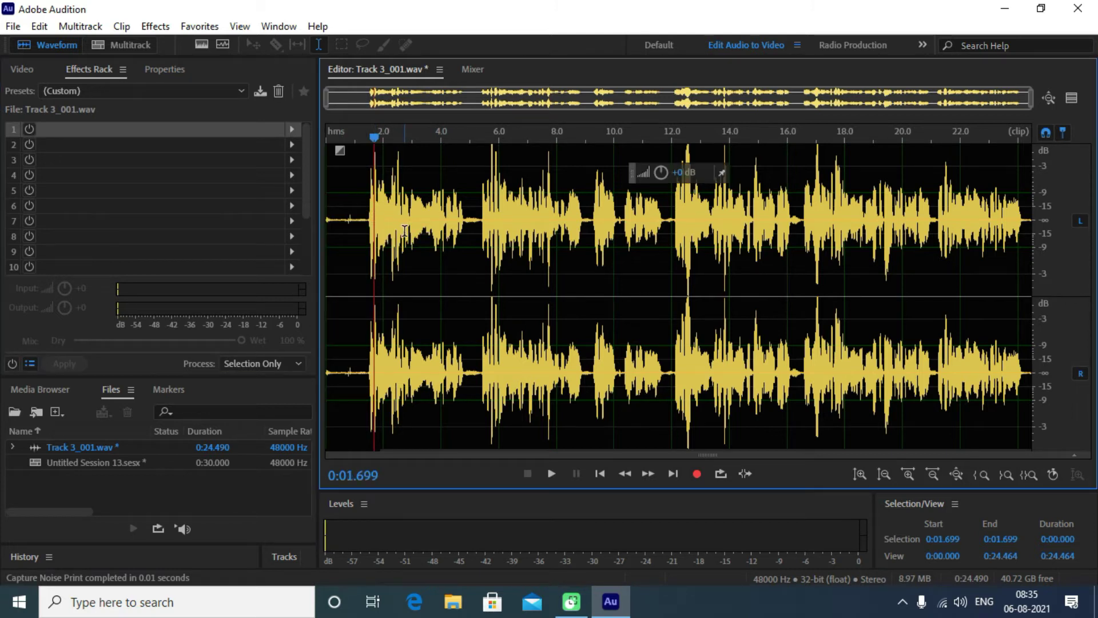
{"action": "key", "text": "ctrl+a"}
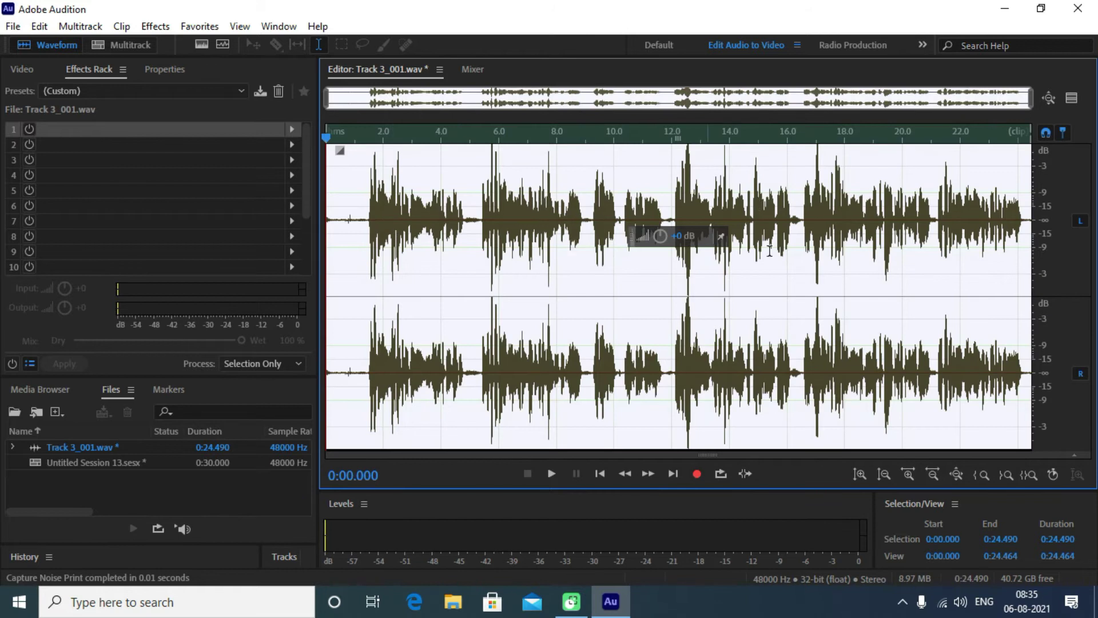
{"action": "left_click", "coordinate": [155, 26]}
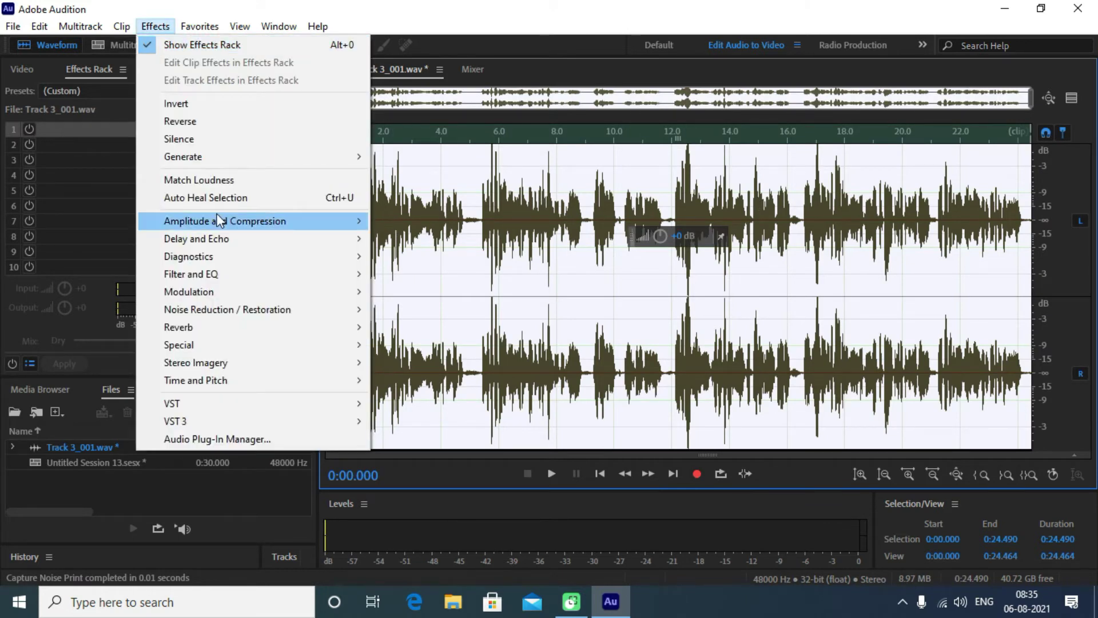
{"action": "mouse_move", "coordinate": [252, 309]}
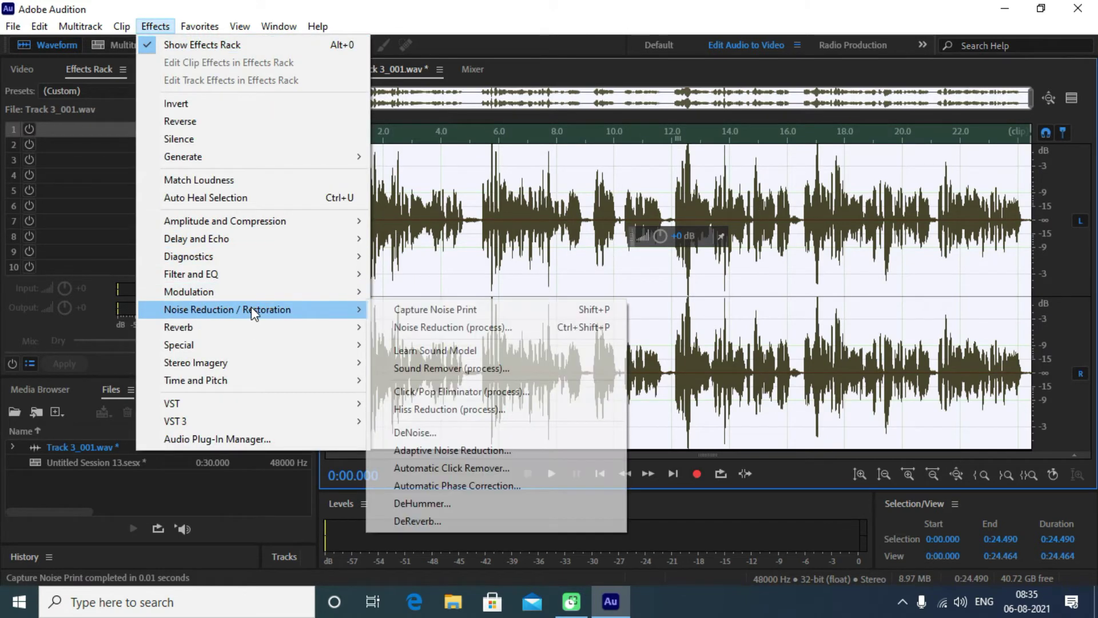
{"action": "left_click", "coordinate": [469, 326]}
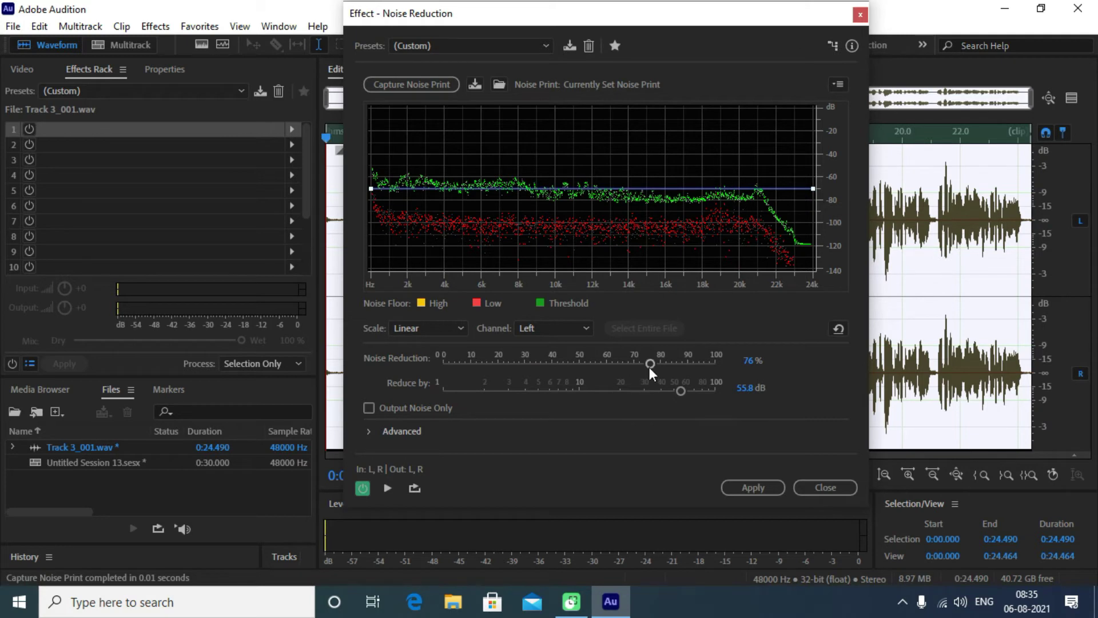
{"action": "mouse_move", "coordinate": [650, 364]}
{"action": "left_mouse_down"}
{"action": "mouse_move", "coordinate": [567, 361]}
{"action": "mouse_move", "coordinate": [655, 364]}
{"action": "mouse_move", "coordinate": [633, 364]}
{"action": "left_mouse_up"}
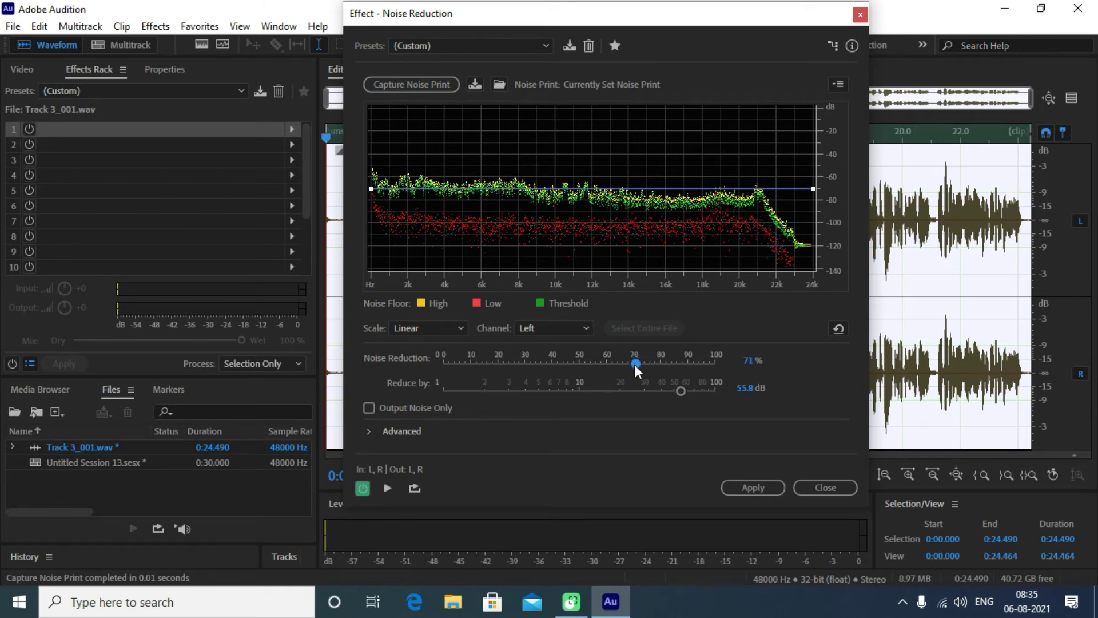
{"action": "left_click_drag", "start_coordinate": [680, 393], "coordinate": [632, 365]}
{"action": "left_click", "coordinate": [772, 488]}
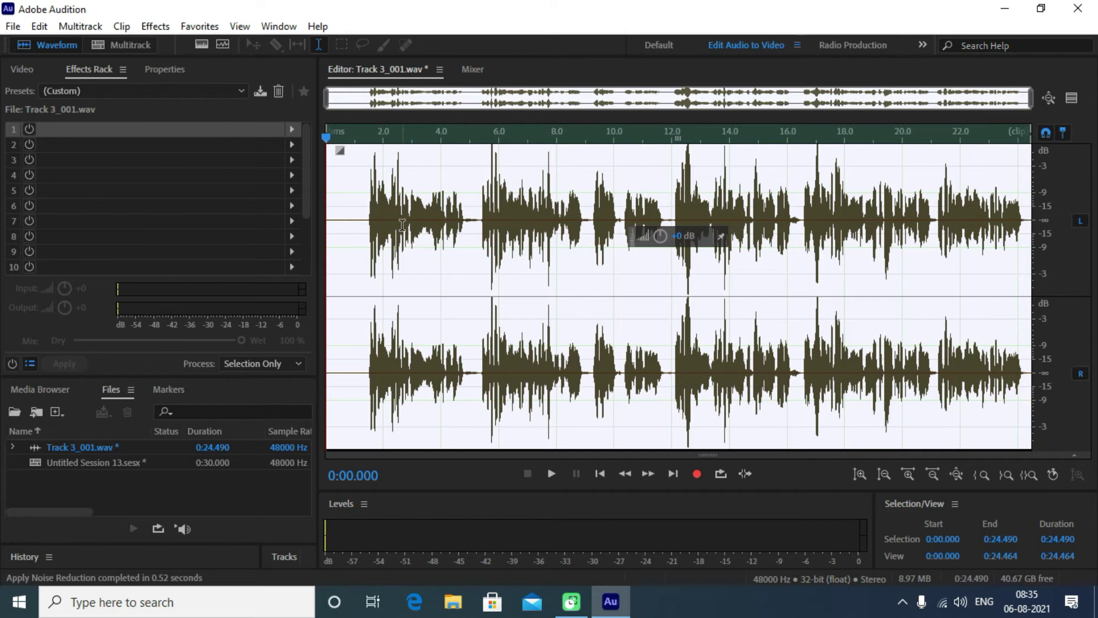
- Play the noise-reduced recording in the waveform editor from about 1.09 s to about 7 s
{"action": "left_click", "coordinate": [347, 222]}
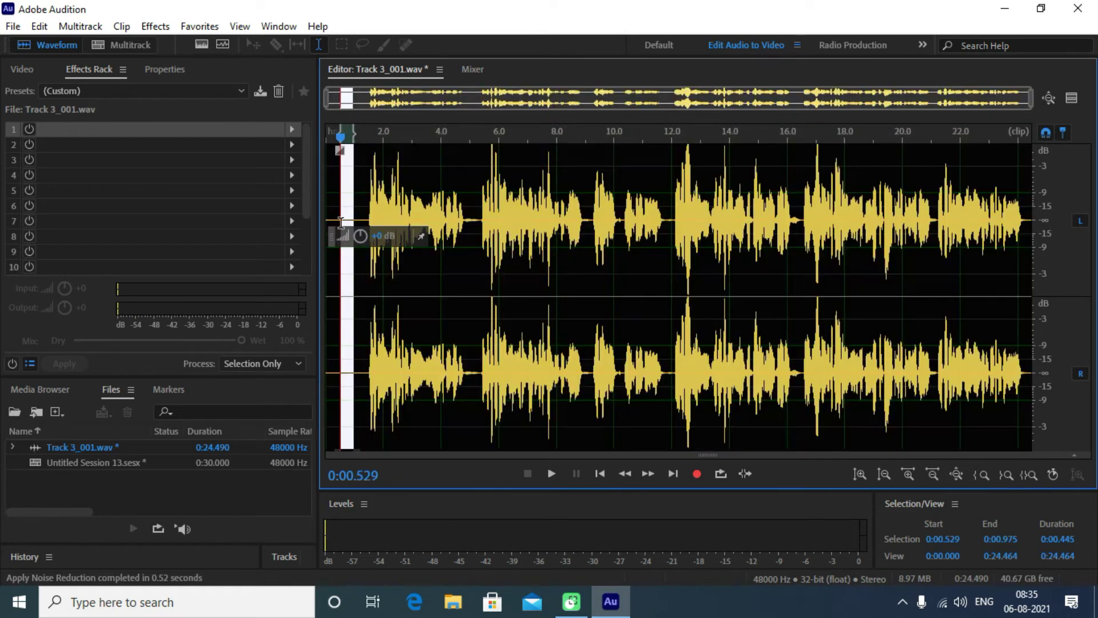
{"action": "left_click", "coordinate": [357, 220]}
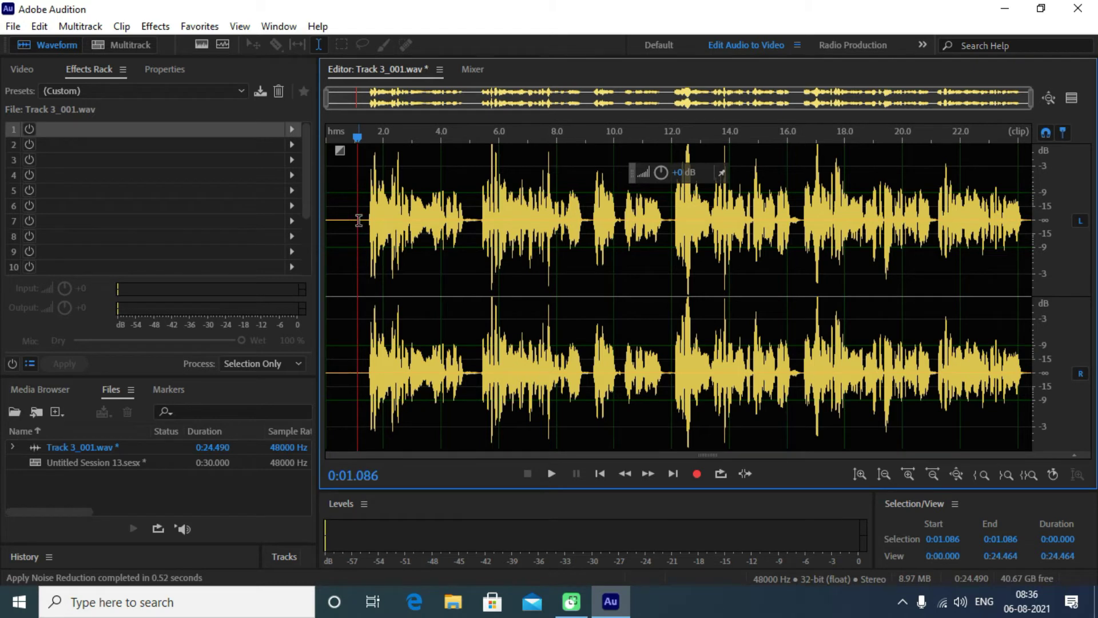
{"action": "key", "text": "space"}
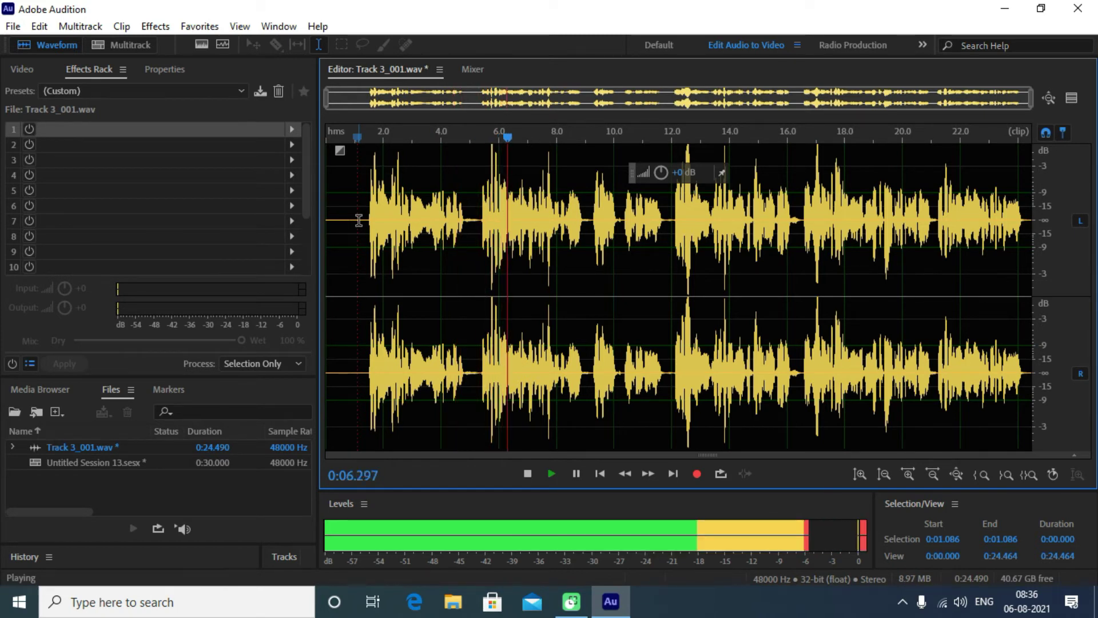
{"action": "key", "text": "space"}
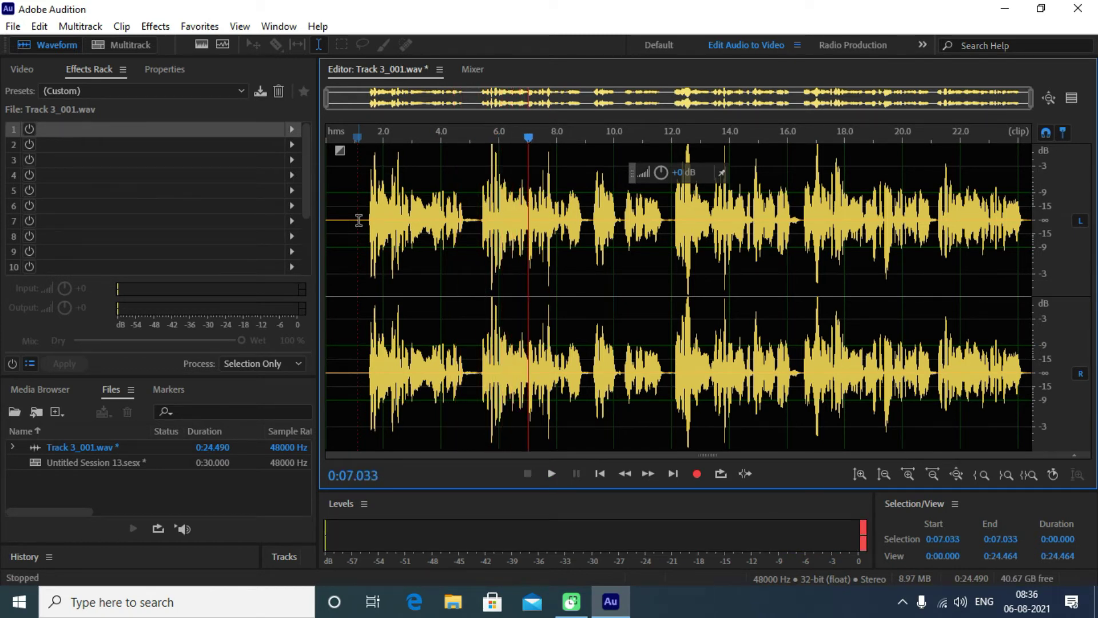
- Select the voice from about 1.365 s to the end and add a Parametric Equalizer with the Vocal Enhancer preset in rack slot 1
{"action": "left_click_drag", "start_coordinate": [365, 223], "coordinate": [1040, 291]}
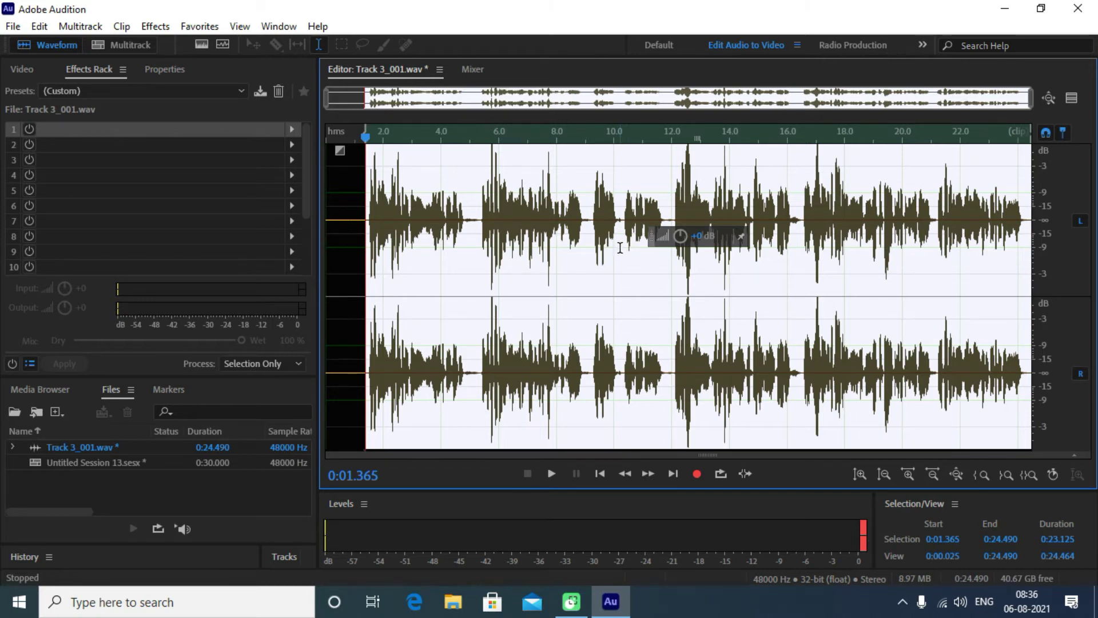
{"action": "left_click", "coordinate": [293, 129]}
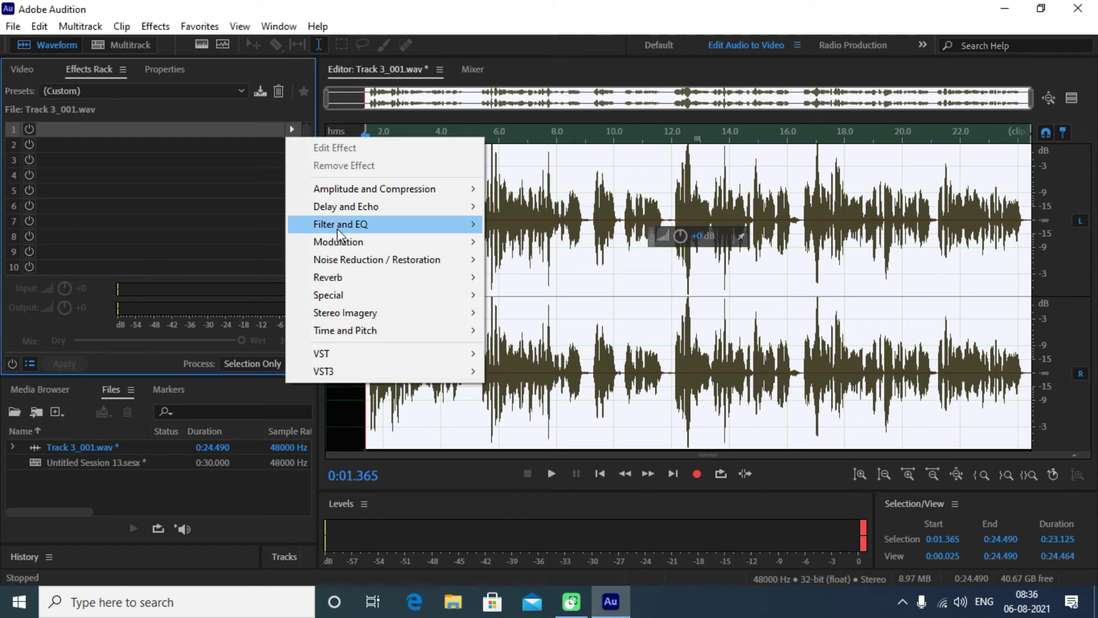
{"action": "mouse_move", "coordinate": [337, 227]}
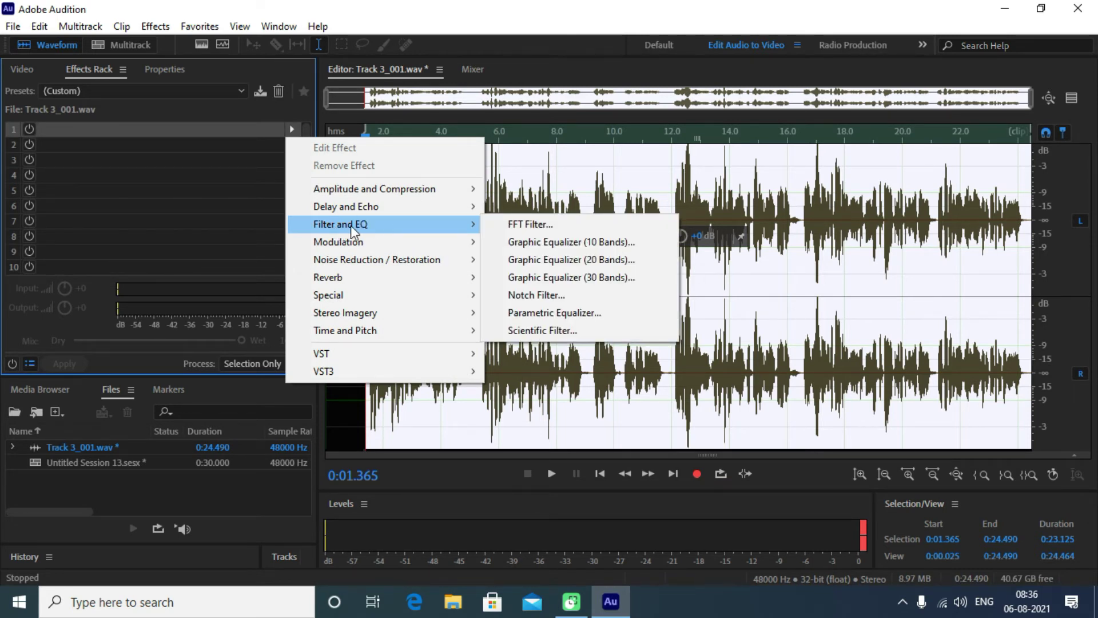
{"action": "left_click", "coordinate": [565, 316]}
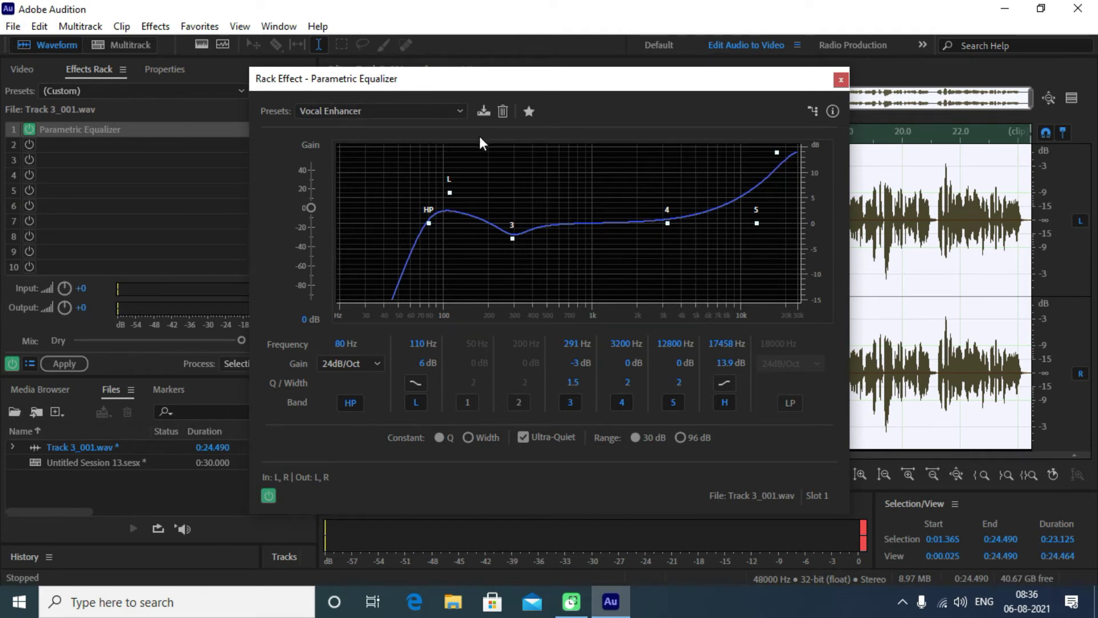
{"action": "left_click", "coordinate": [452, 110]}
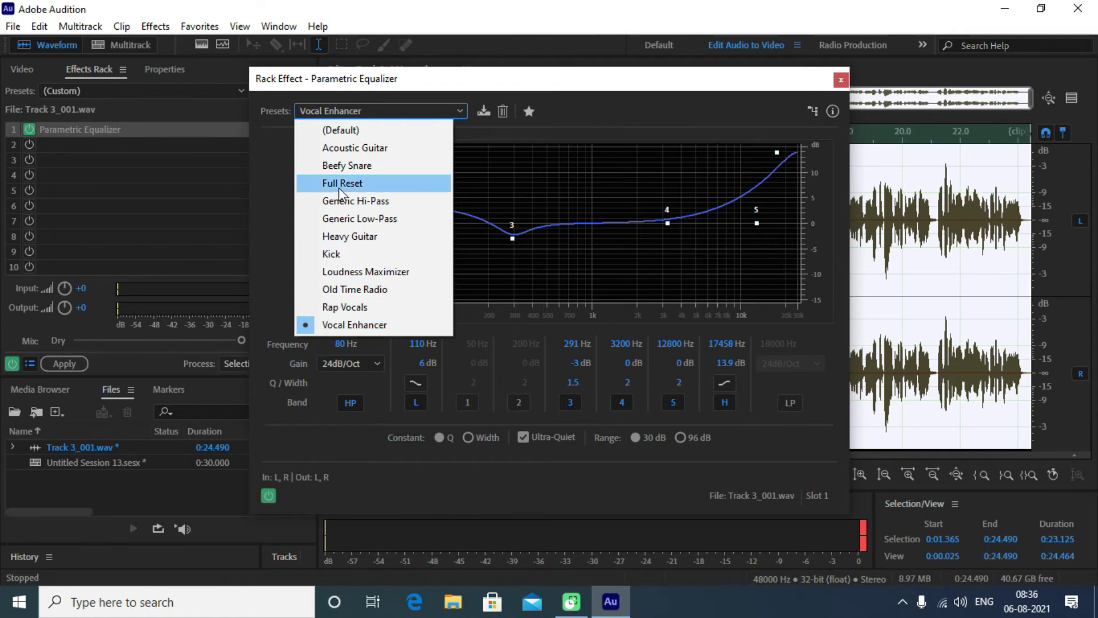
{"action": "left_click", "coordinate": [358, 325]}
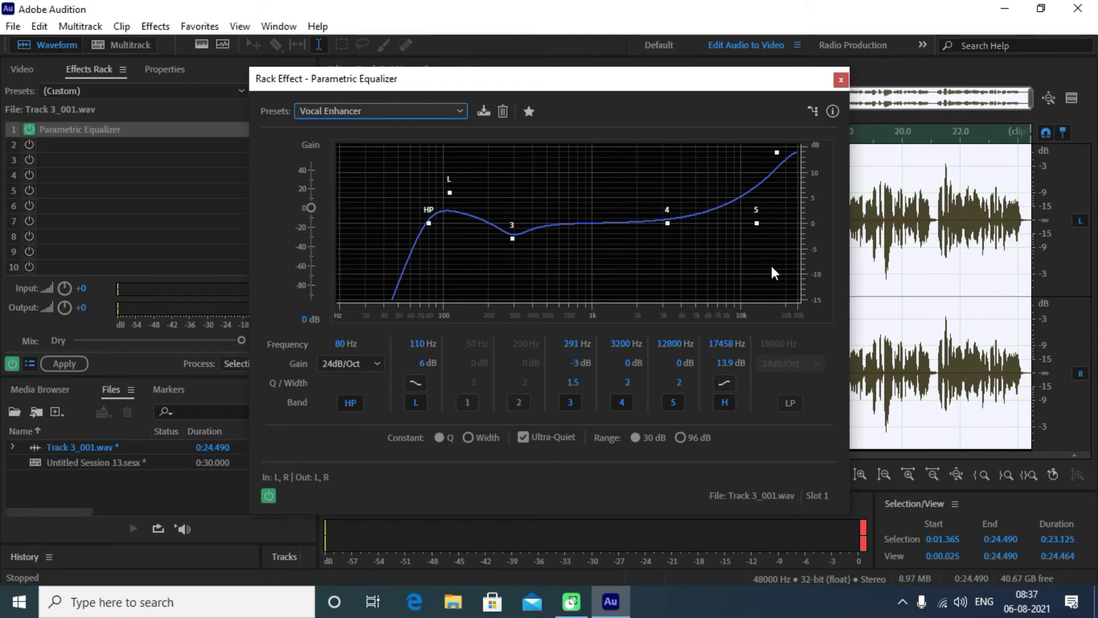
- Move the equalizer window clear of the waveform and play the selection through the equalizer to about 9.7 s
{"action": "left_click_drag", "start_coordinate": [636, 81], "coordinate": [485, 10]}
{"action": "key", "text": "space"}
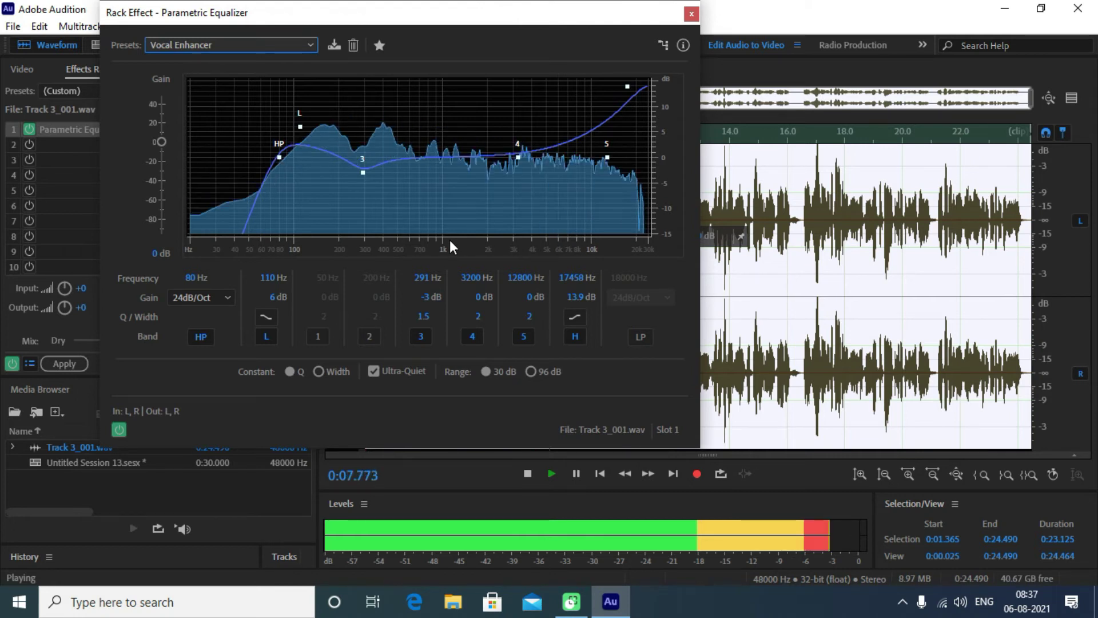
{"action": "key", "text": "space"}
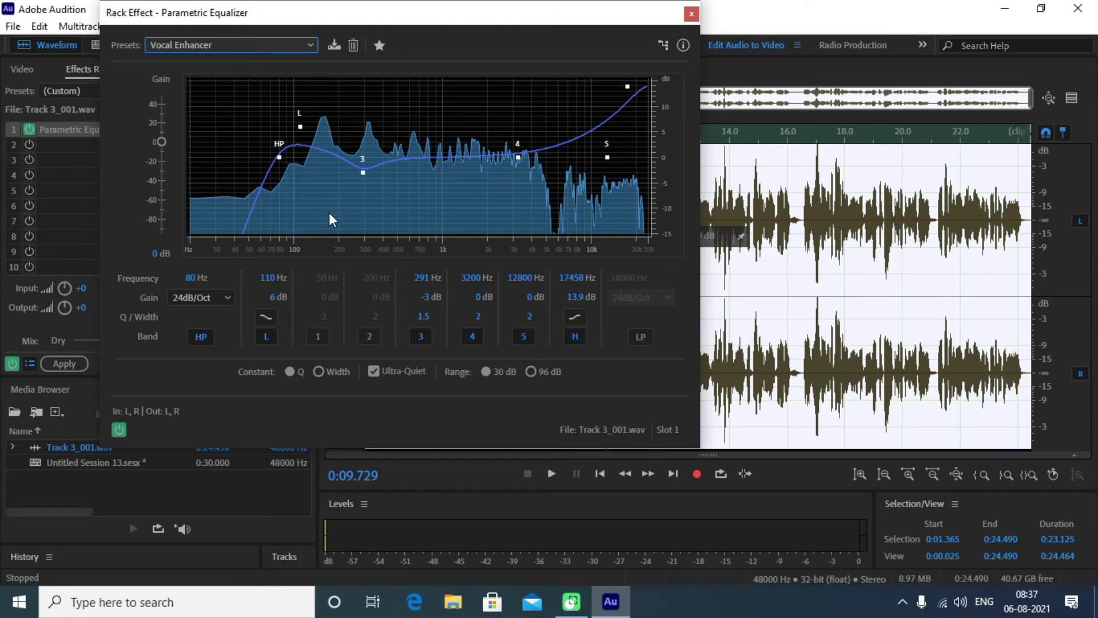
- Lower the equalizer's high-pass frequency to about 32 Hz while playing the selection, and close the equalizer settings
{"action": "mouse_move", "coordinate": [279, 162]}
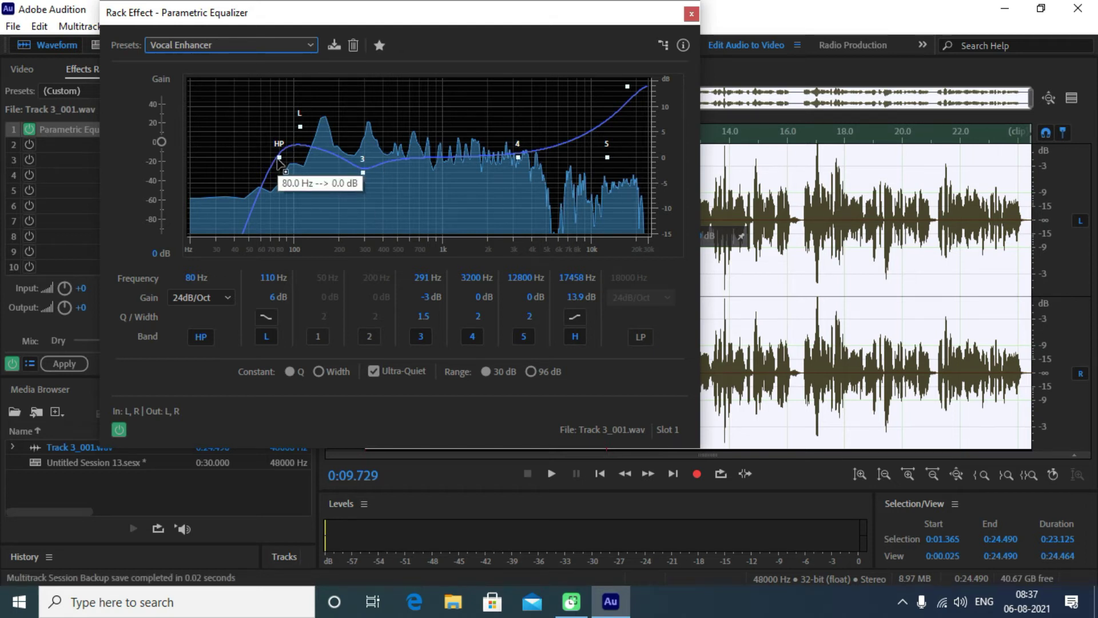
{"action": "left_click_drag", "start_coordinate": [279, 162], "coordinate": [240, 132]}
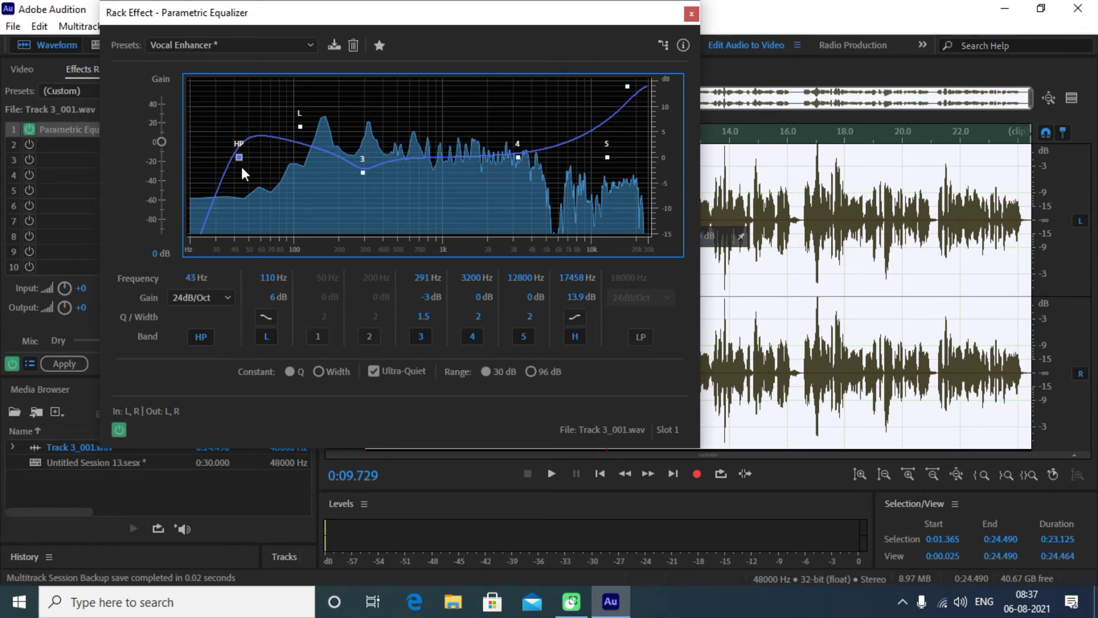
{"action": "key", "text": "space"}
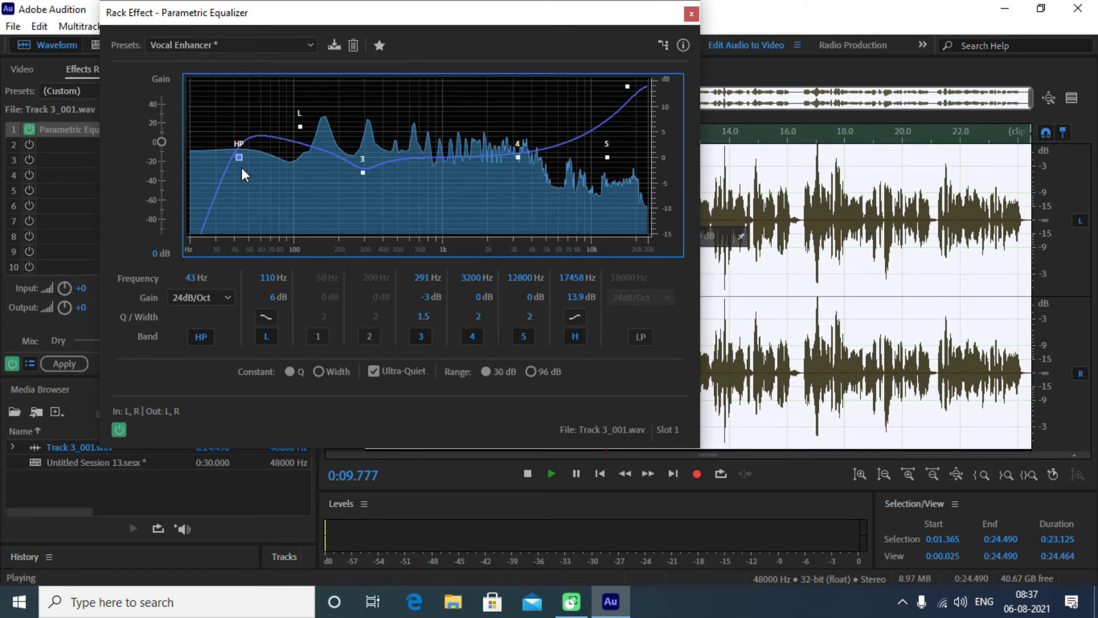
{"action": "left_click_drag", "start_coordinate": [239, 158], "coordinate": [222, 156]}
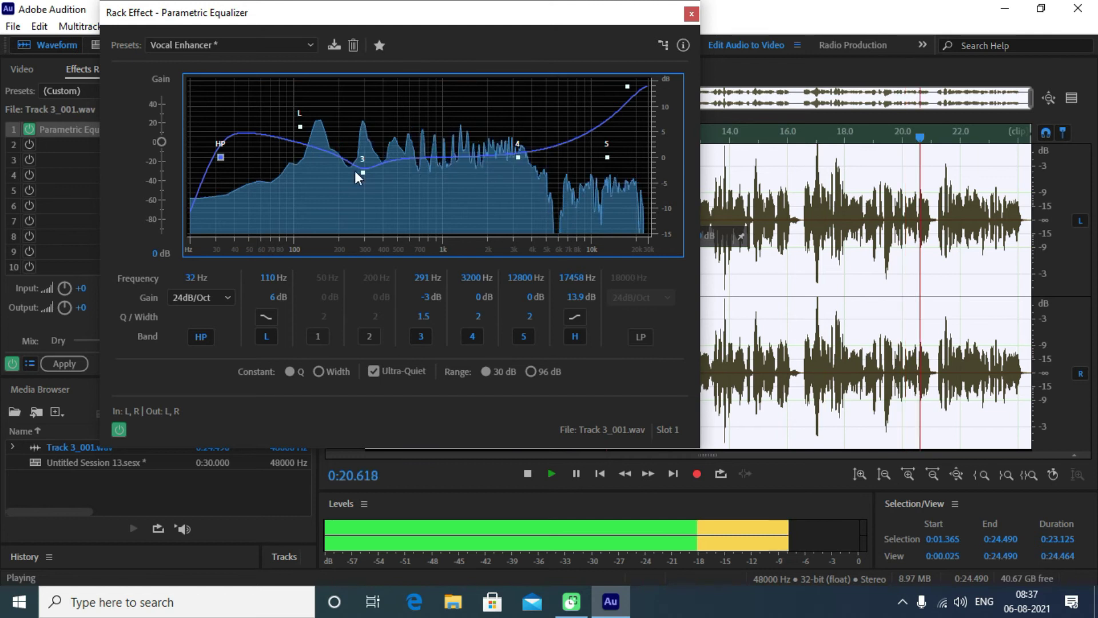
{"action": "key", "text": "space"}
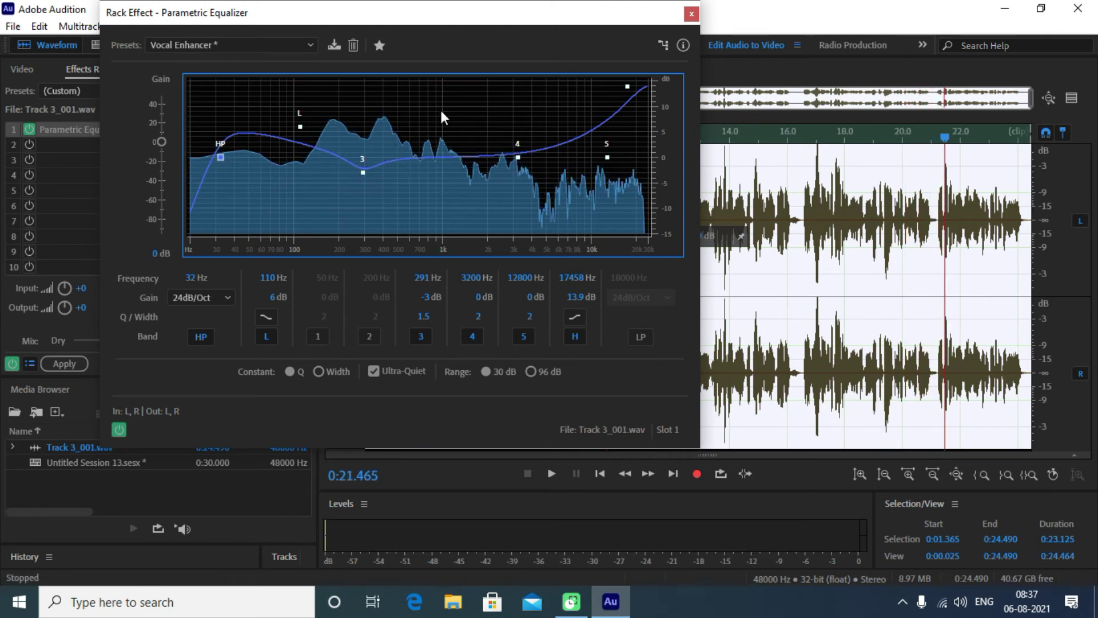
{"action": "left_click", "coordinate": [694, 17]}
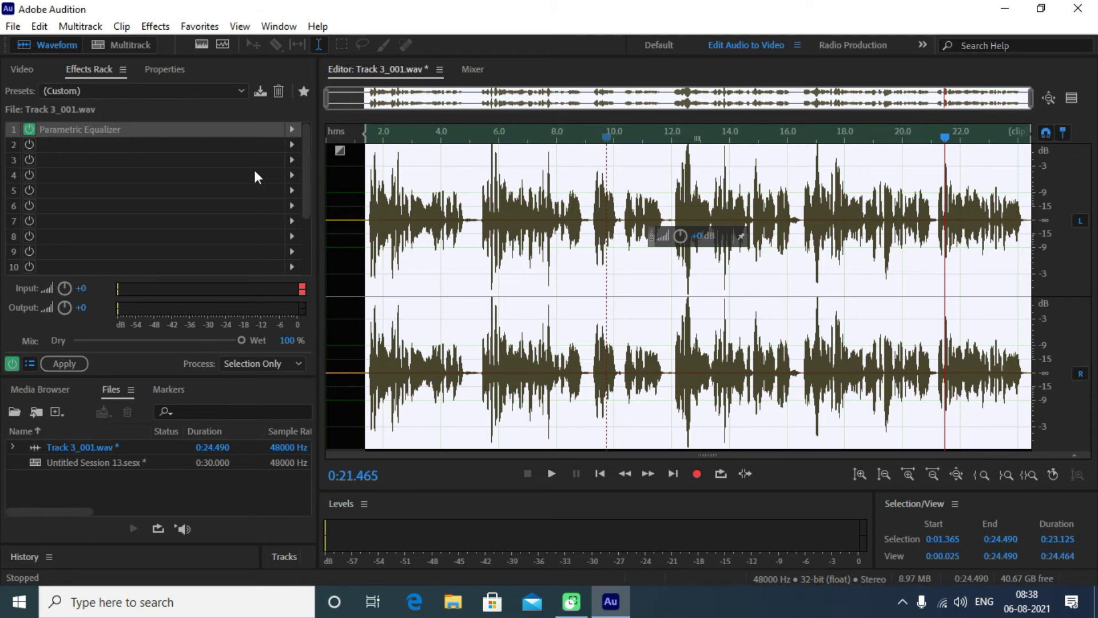
- Add a Multiband Compressor with the Broadcast preset in rack slot 2
{"action": "left_click", "coordinate": [289, 144]}
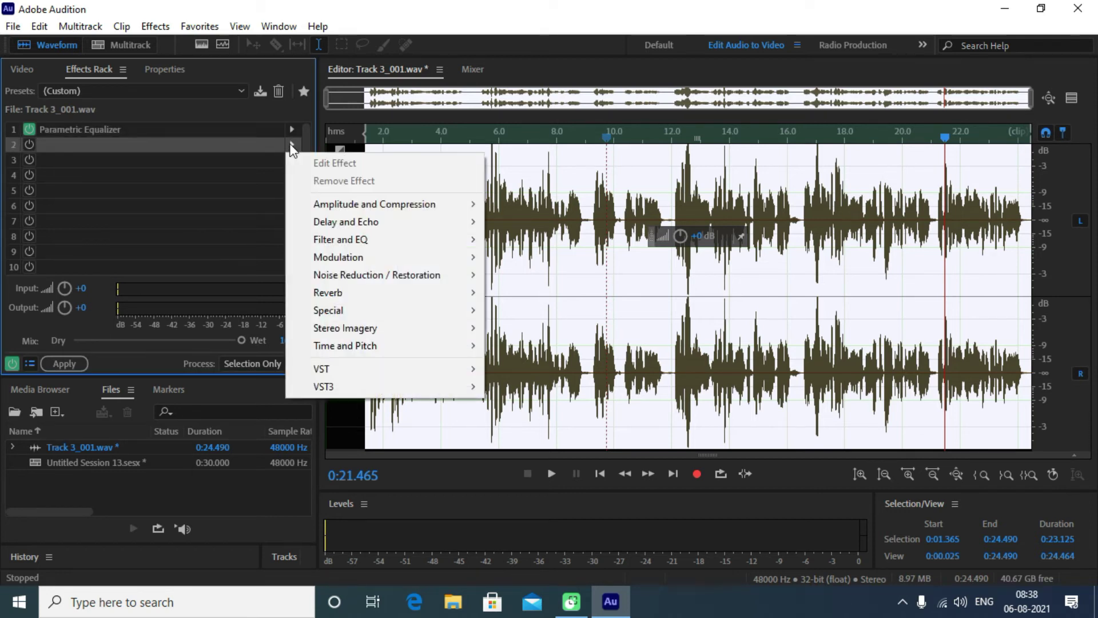
{"action": "mouse_move", "coordinate": [353, 204]}
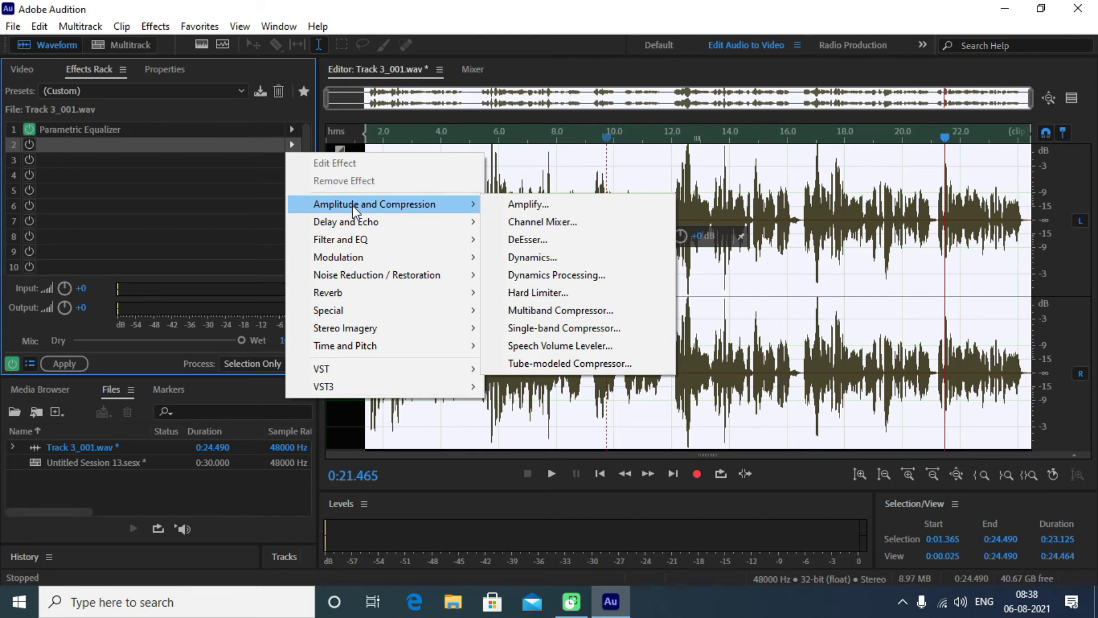
{"action": "left_click", "coordinate": [587, 311]}
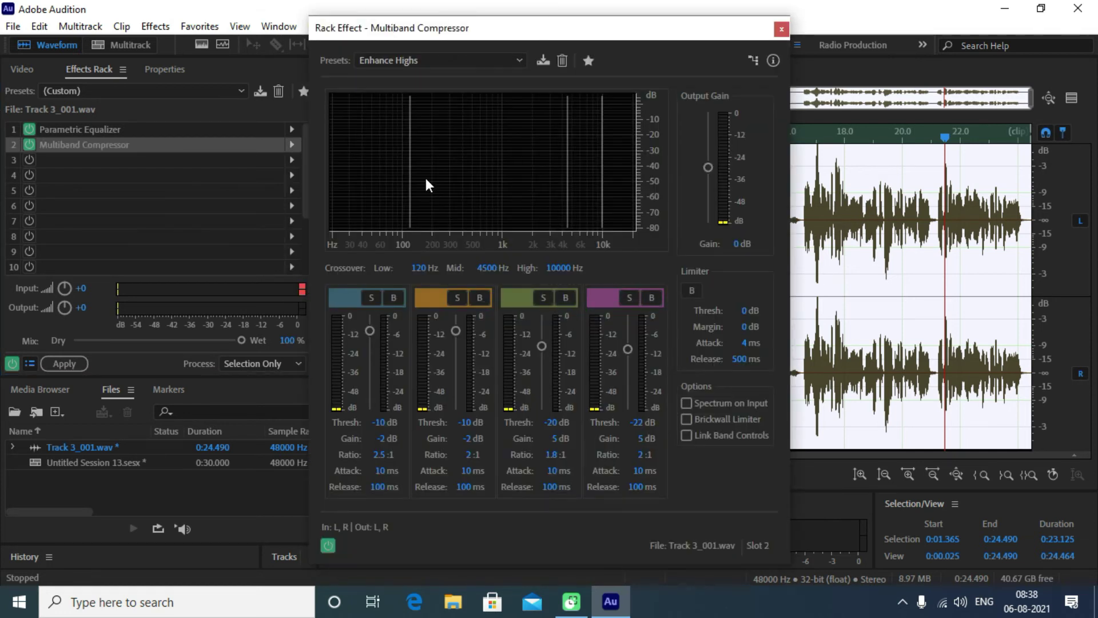
{"action": "left_click", "coordinate": [456, 61]}
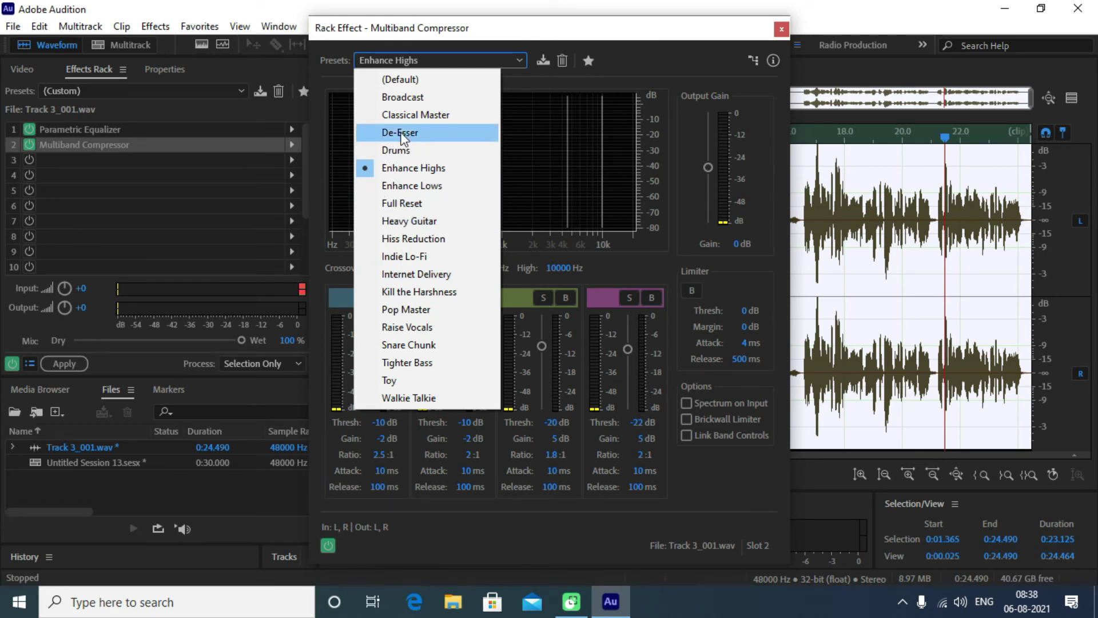
{"action": "left_click", "coordinate": [407, 101]}
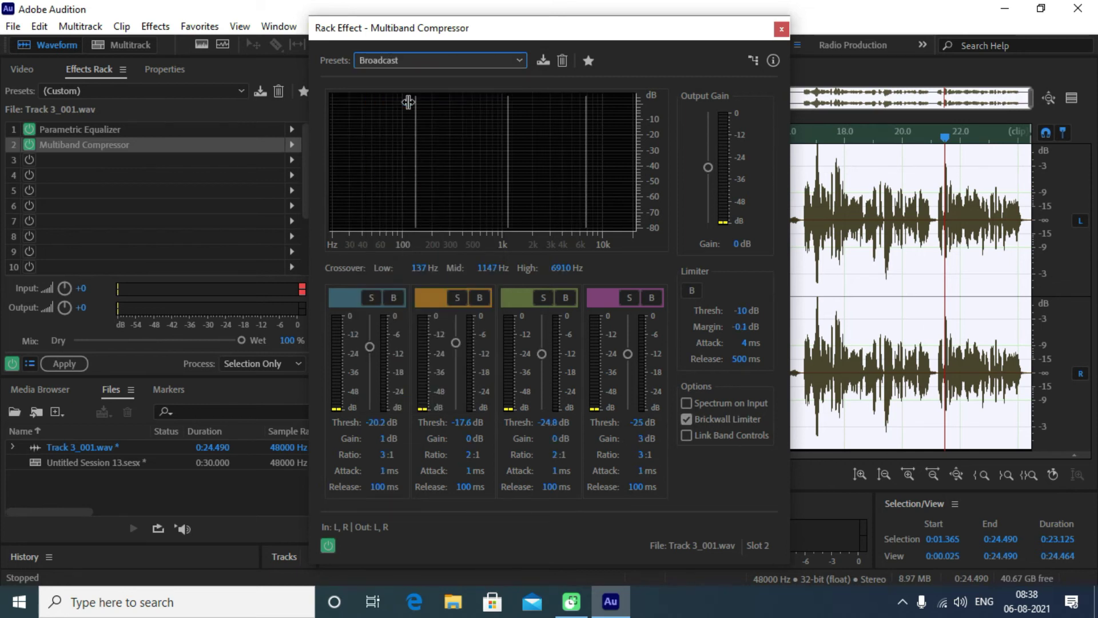
- Play the end of the selection through the compressor, keep the Broadcast preset, and lower its output gain to about -3 dB
{"action": "key", "text": "space"}
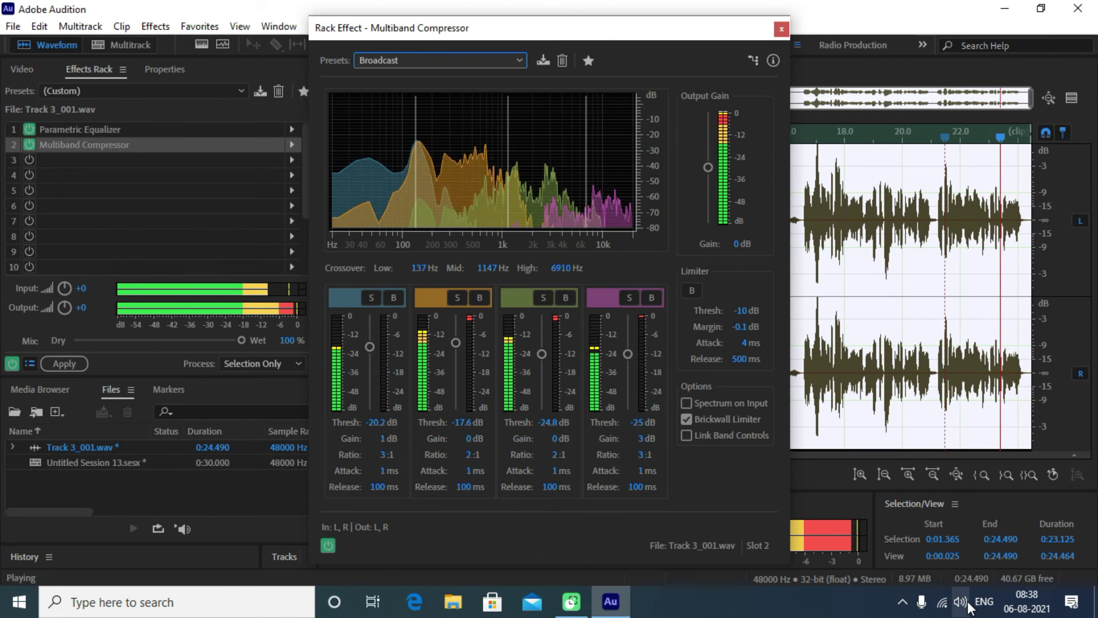
{"action": "left_click", "coordinate": [509, 60]}
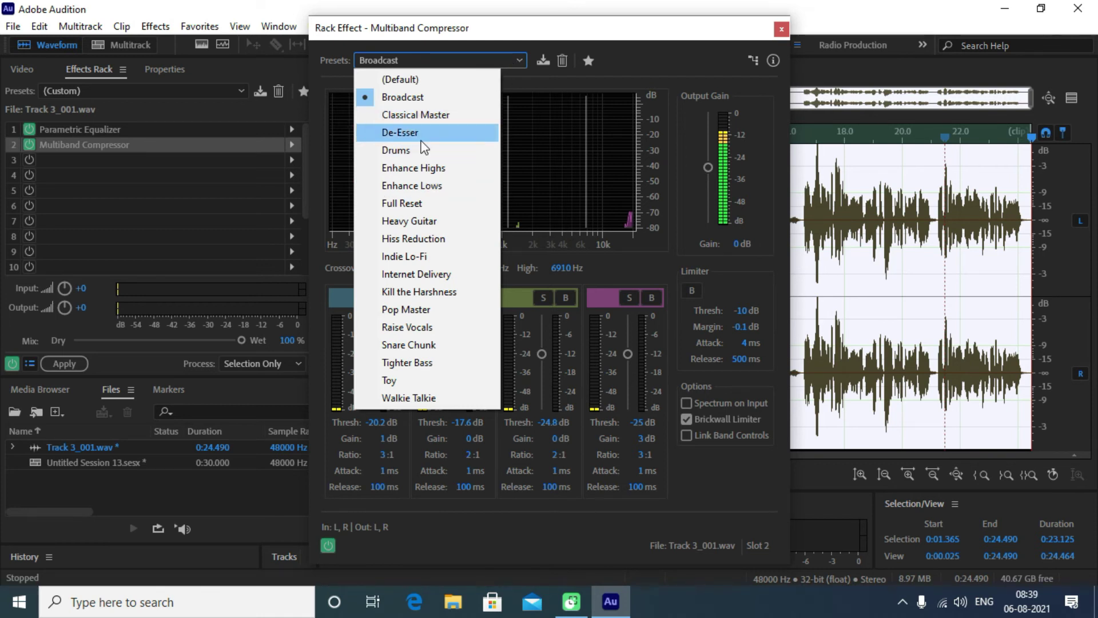
{"action": "left_click", "coordinate": [453, 97]}
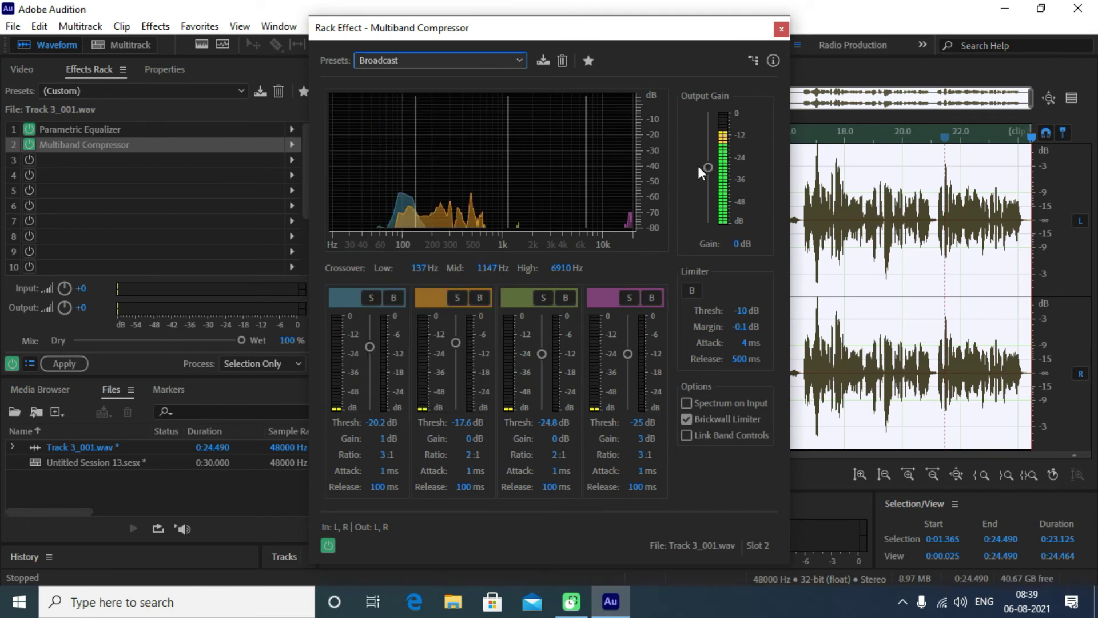
{"action": "left_click_drag", "start_coordinate": [709, 167], "coordinate": [708, 168]}
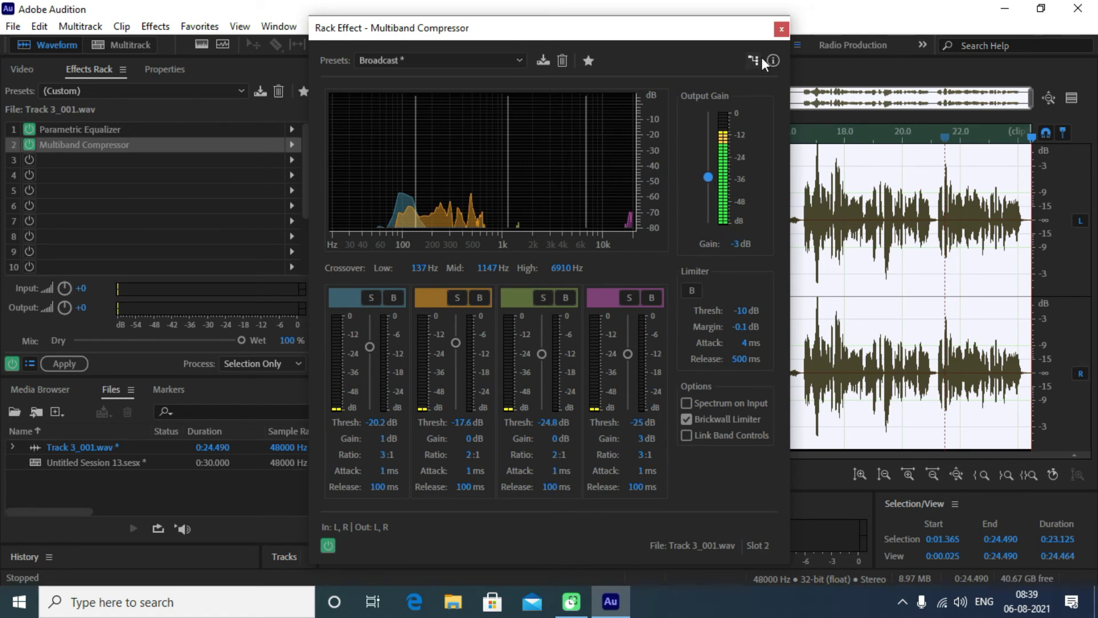
{"action": "left_click", "coordinate": [781, 33]}
- Play the selection through both effects to about 10.4 s and apply the effects rack to it
{"action": "key", "text": "space"}
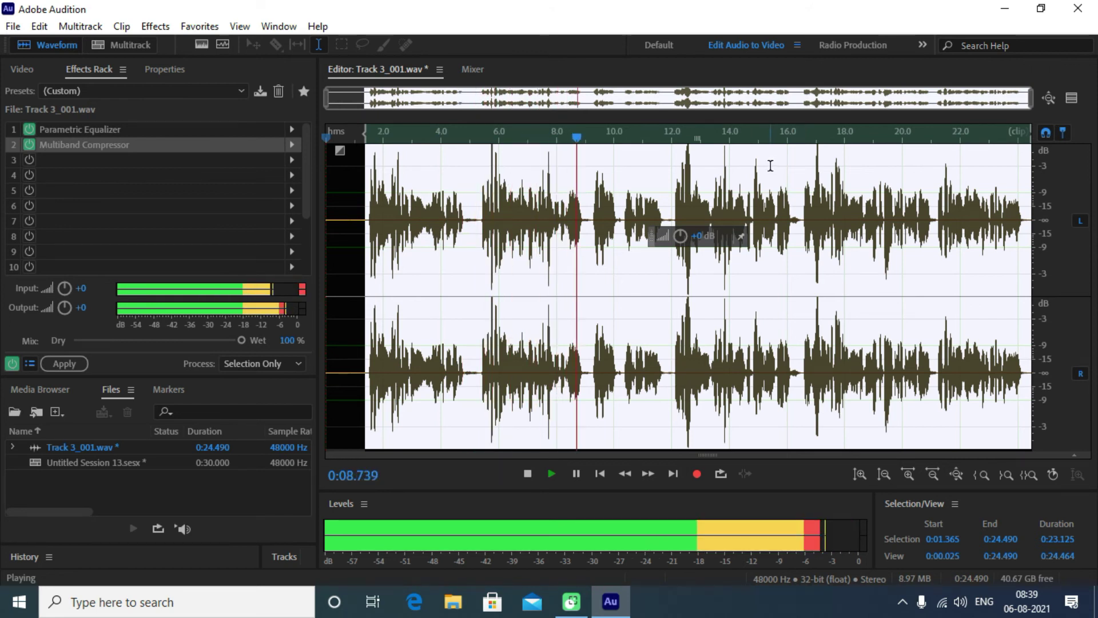
{"action": "key", "text": "space"}
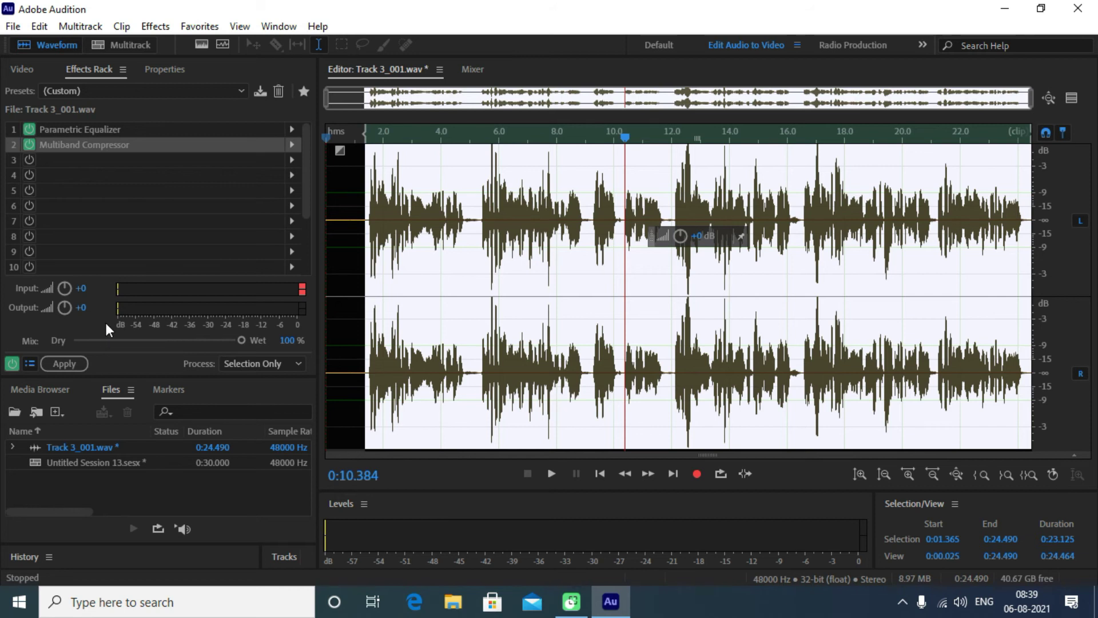
{"action": "left_click", "coordinate": [65, 363]}
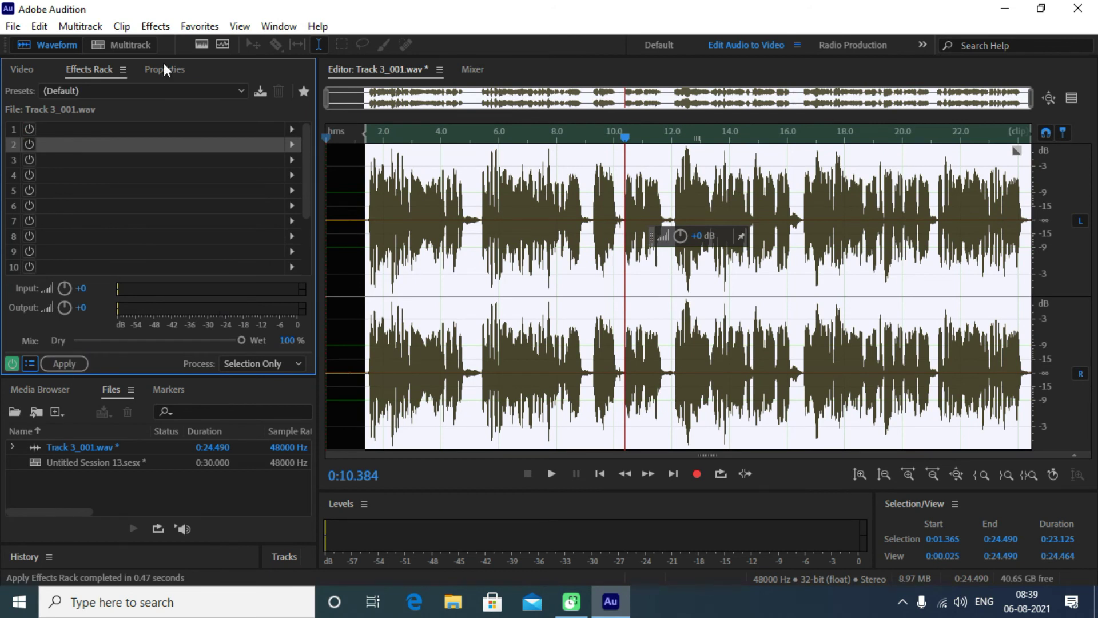
- Return to the multitrack session and play the processed Track 3 clip from about 1.14 s to about 4.7 s
{"action": "left_click", "coordinate": [136, 49]}
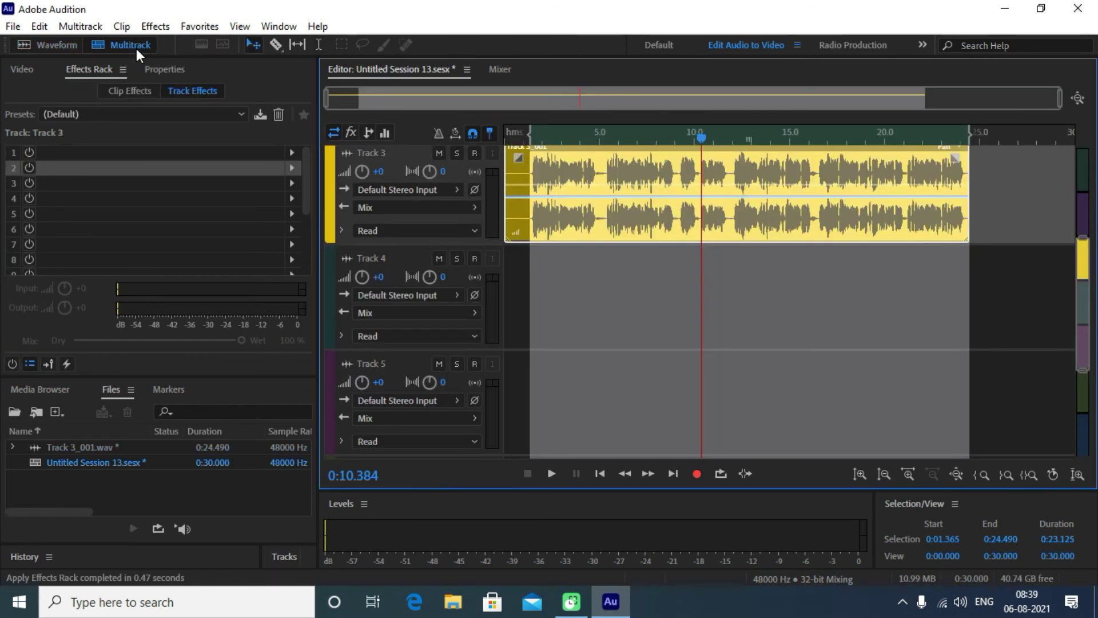
{"action": "double_click", "coordinate": [589, 166]}
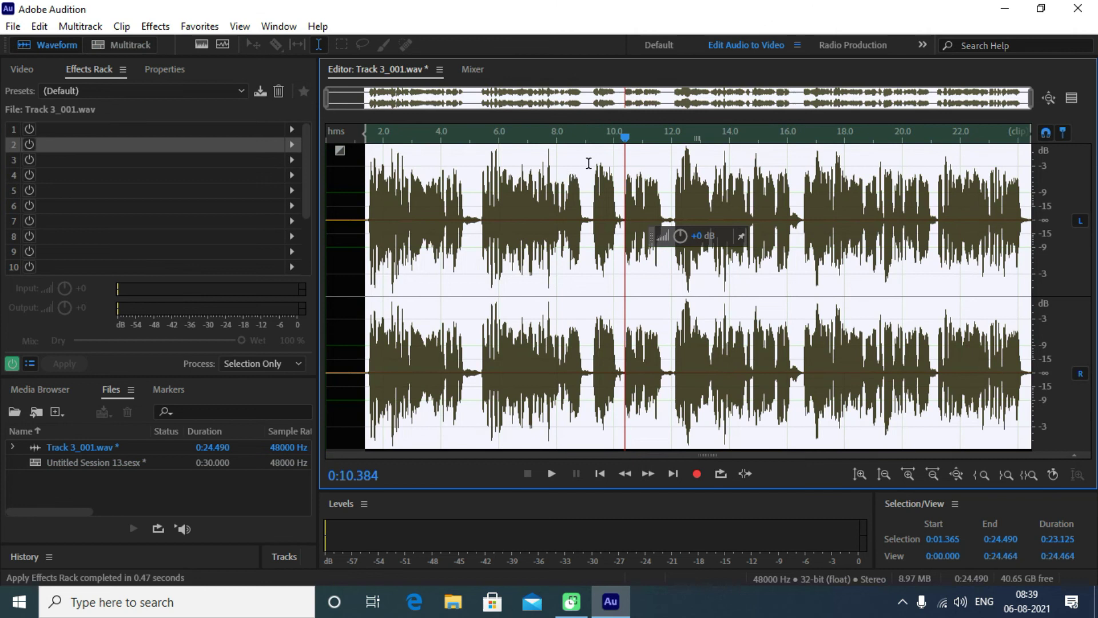
{"action": "left_click", "coordinate": [125, 46]}
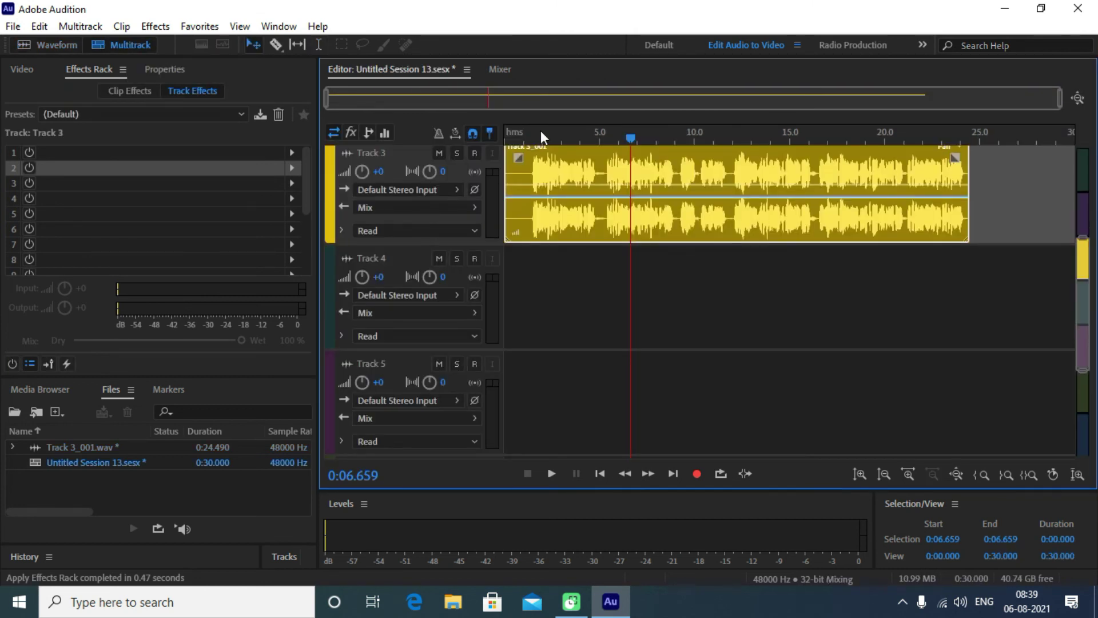
{"action": "left_click_drag", "start_coordinate": [632, 137], "coordinate": [526, 141]}
{"action": "key", "text": "space"}
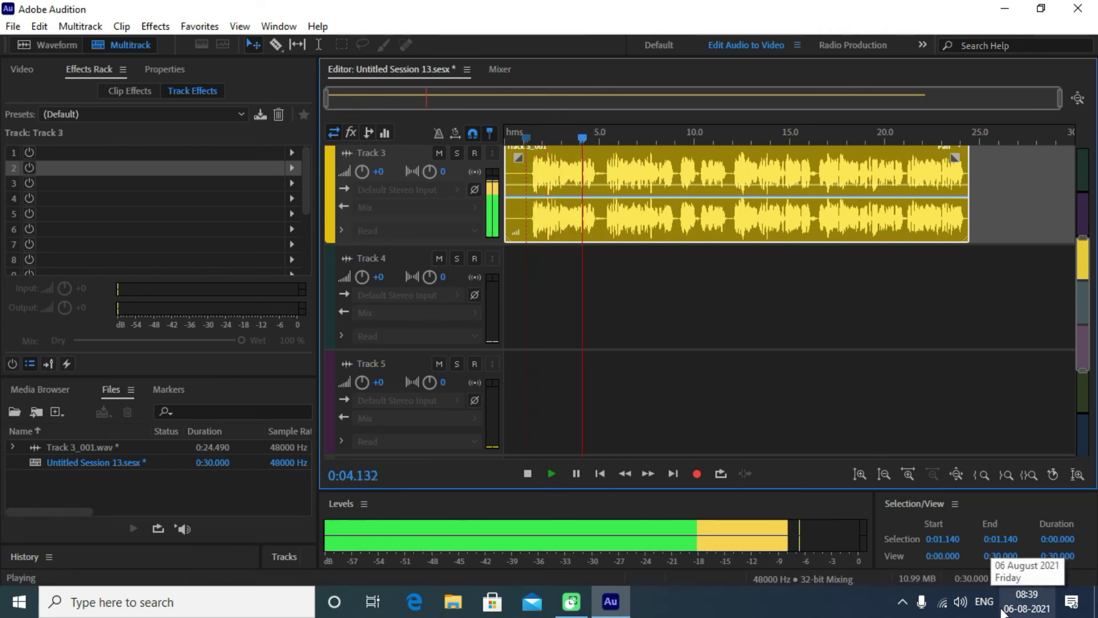
{"action": "key", "text": "space"}
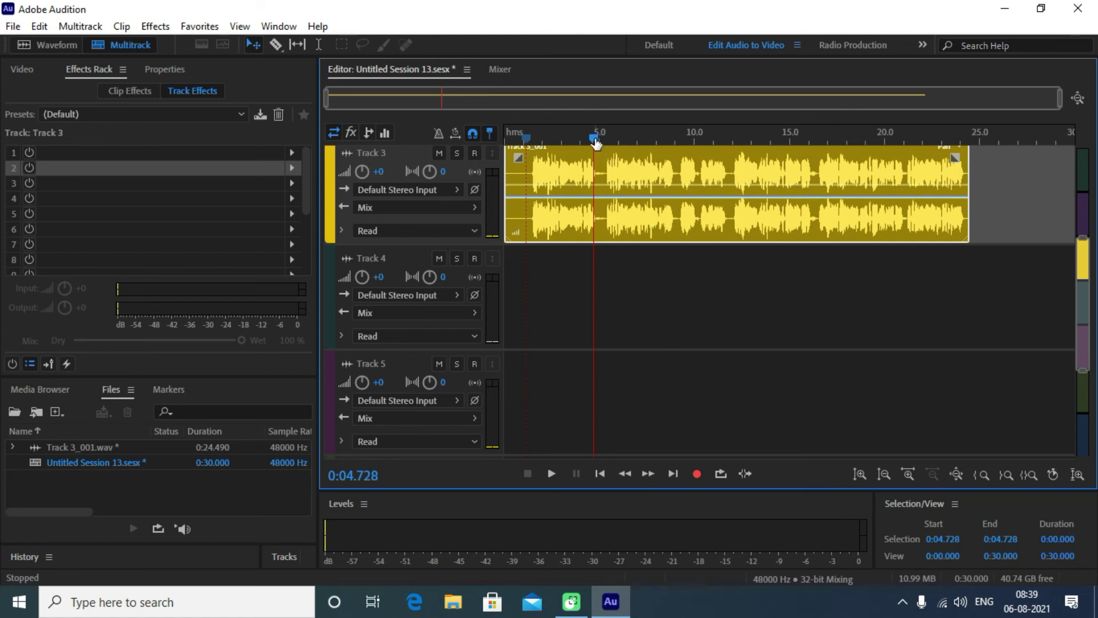
- Move the playhead to about 1.985 s and open the multitrack mixdown export settings for the entire session
{"action": "left_click_drag", "start_coordinate": [594, 142], "coordinate": [544, 139]}
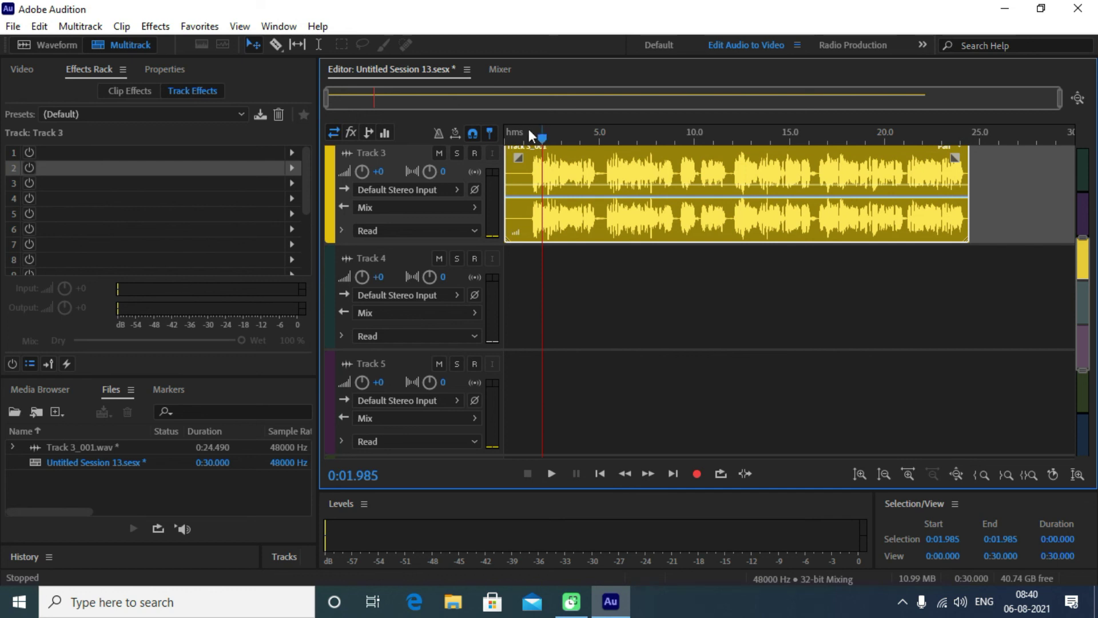
{"action": "left_click", "coordinate": [13, 26]}
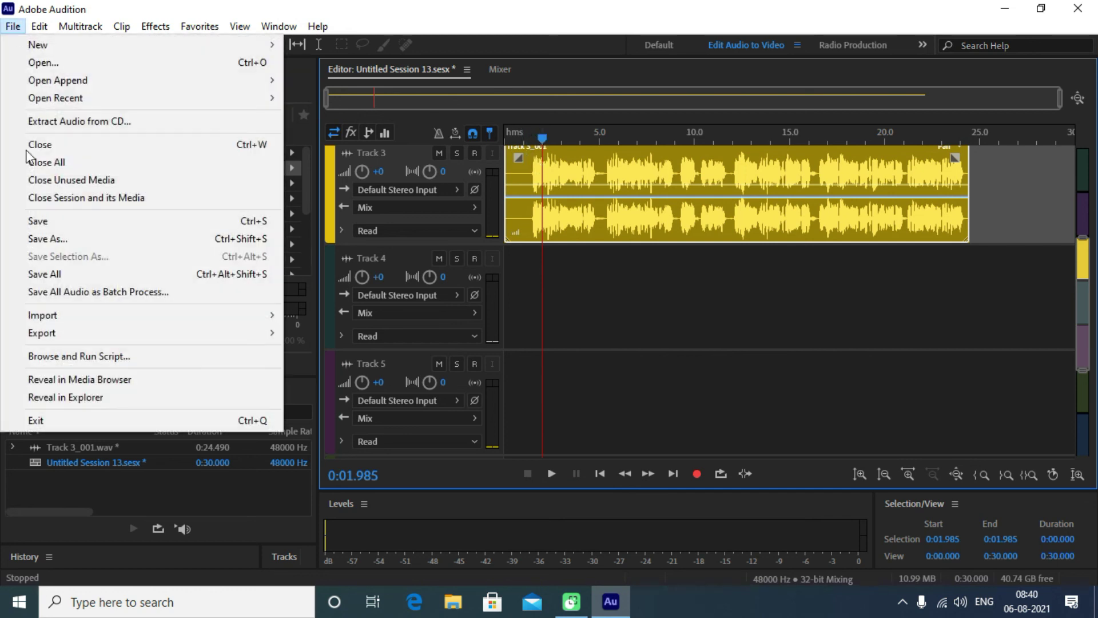
{"action": "mouse_move", "coordinate": [48, 337]}
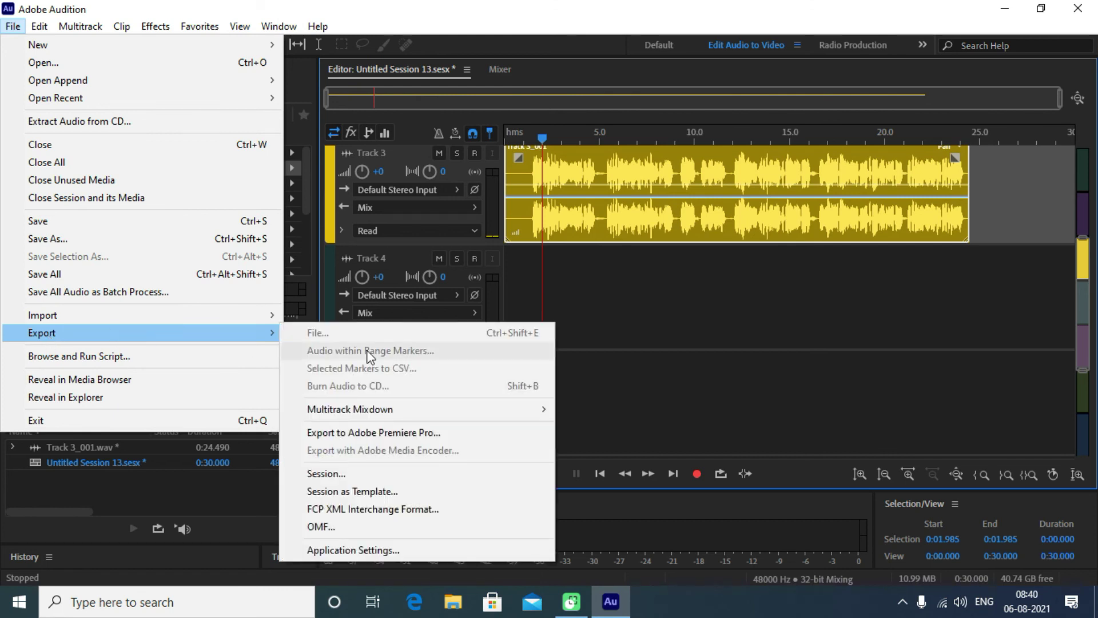
{"action": "mouse_move", "coordinate": [411, 417]}
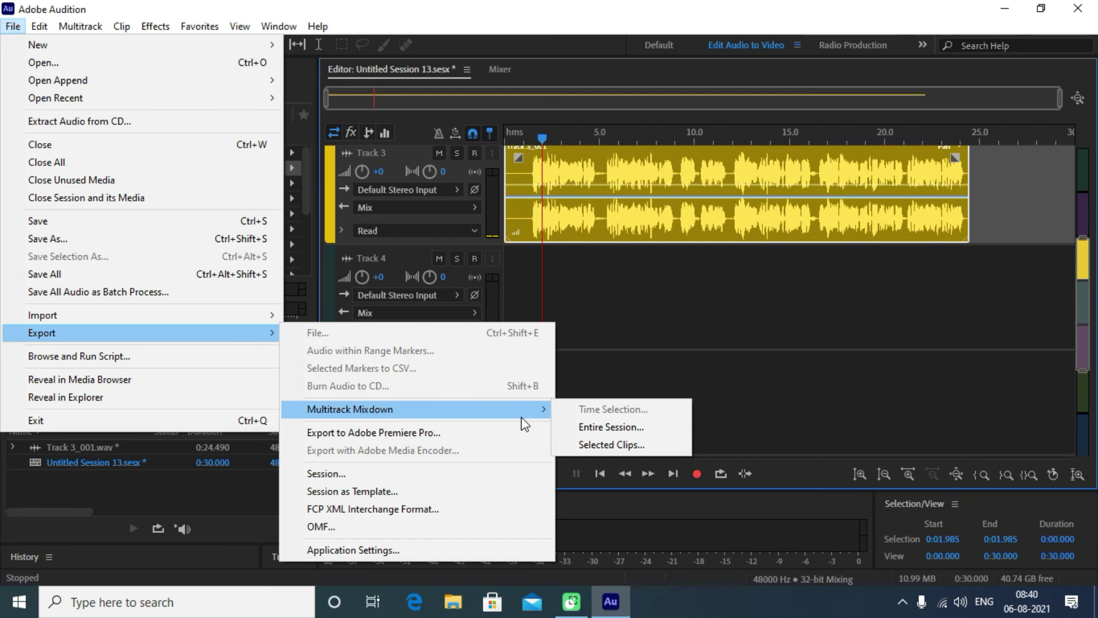
{"action": "left_click", "coordinate": [633, 427]}
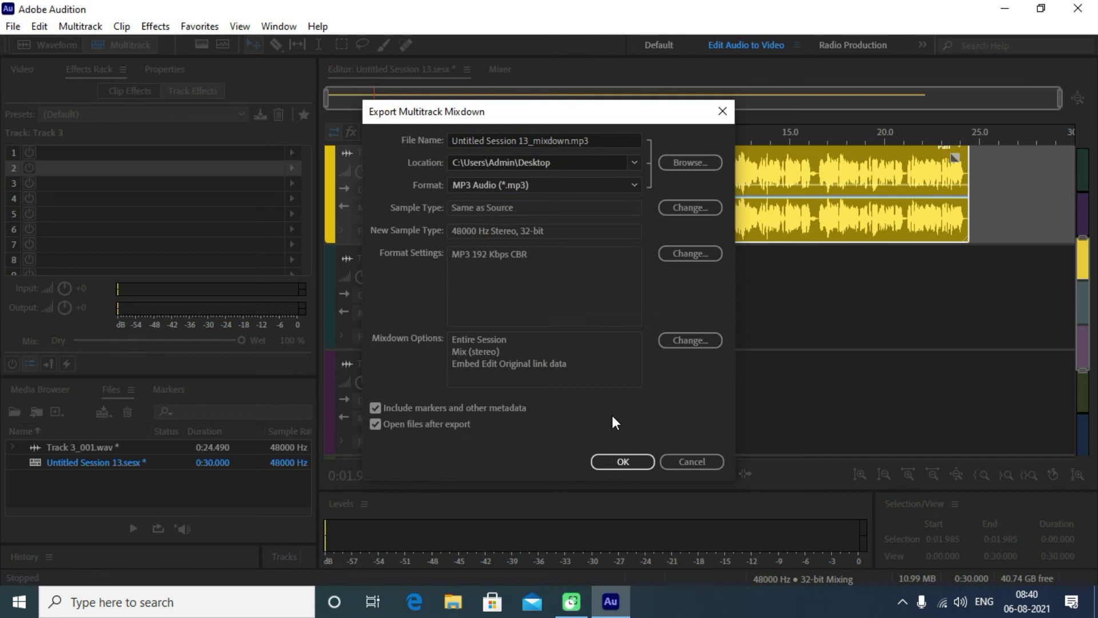
- Export the mixdown to the desktop in Wave PCM format with the file name my rcord
{"action": "left_click", "coordinate": [571, 187]}
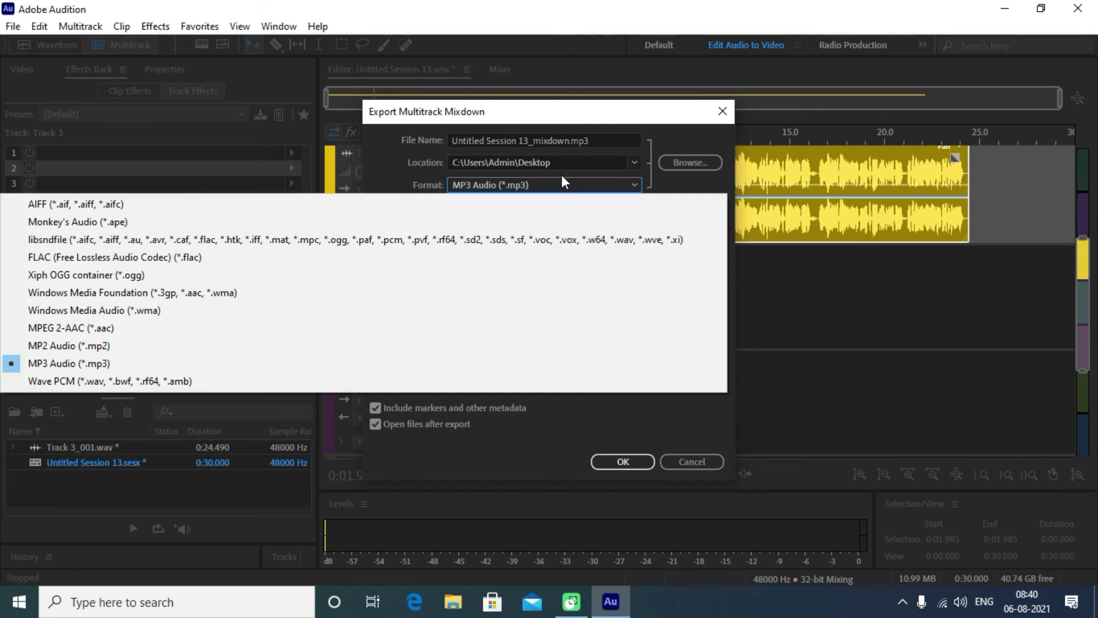
{"action": "left_click", "coordinate": [70, 377]}
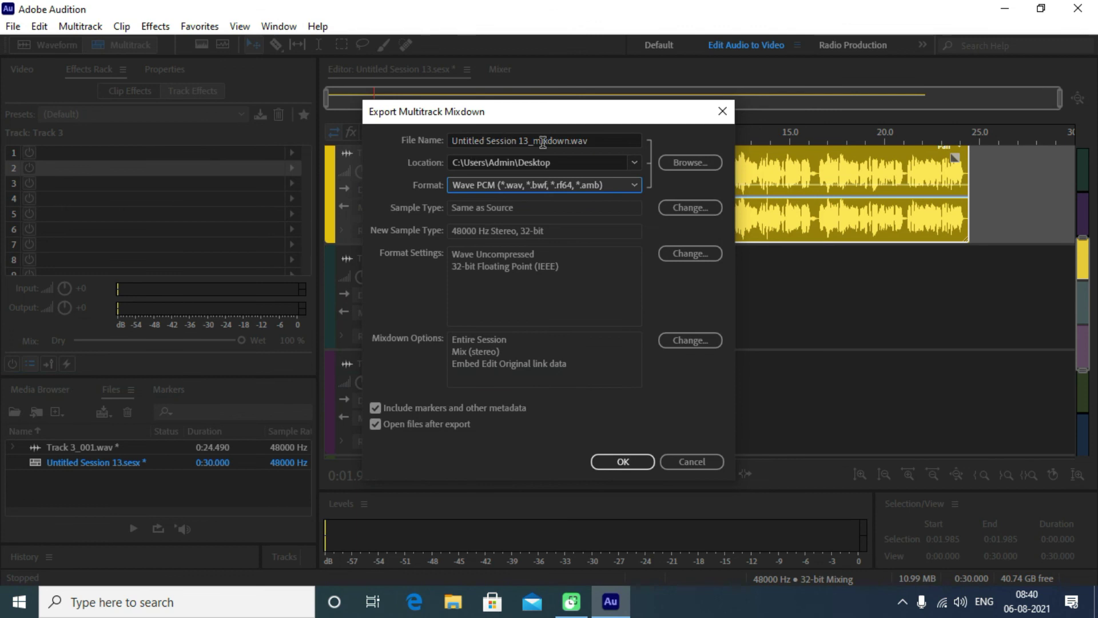
{"action": "double_click", "coordinate": [589, 142]}
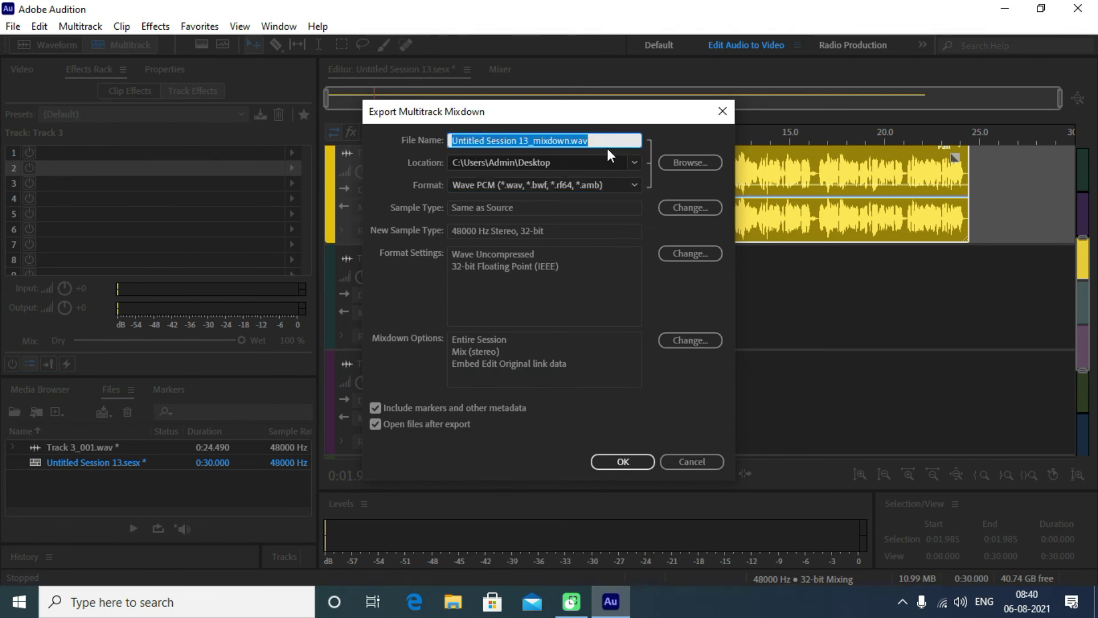
{"action": "type", "text": "my r"}
{"action": "type", "text": "cord"}
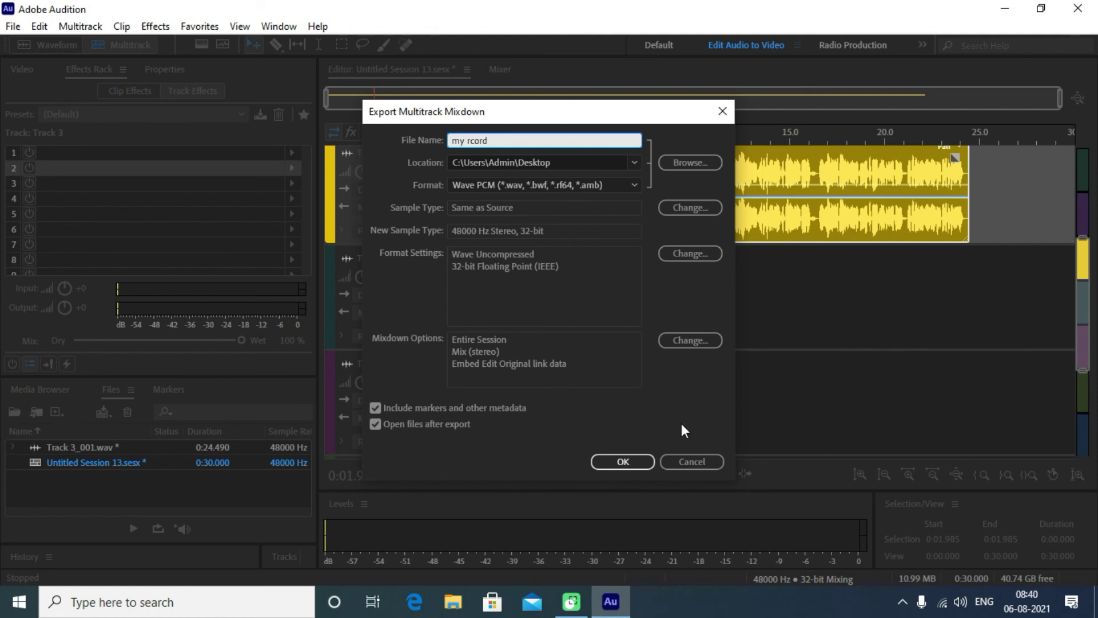
{"action": "left_click", "coordinate": [622, 461]}
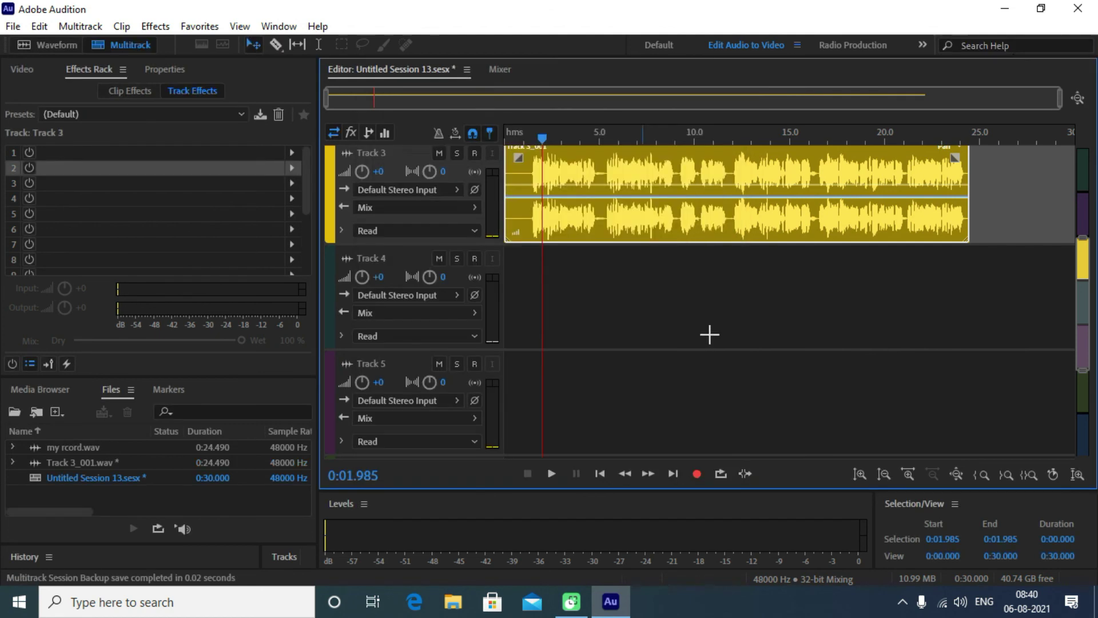
- Switch to the Windows desktop and refresh it to check for the exported my rcord files
{"action": "left_click", "coordinate": [1004, 10]}
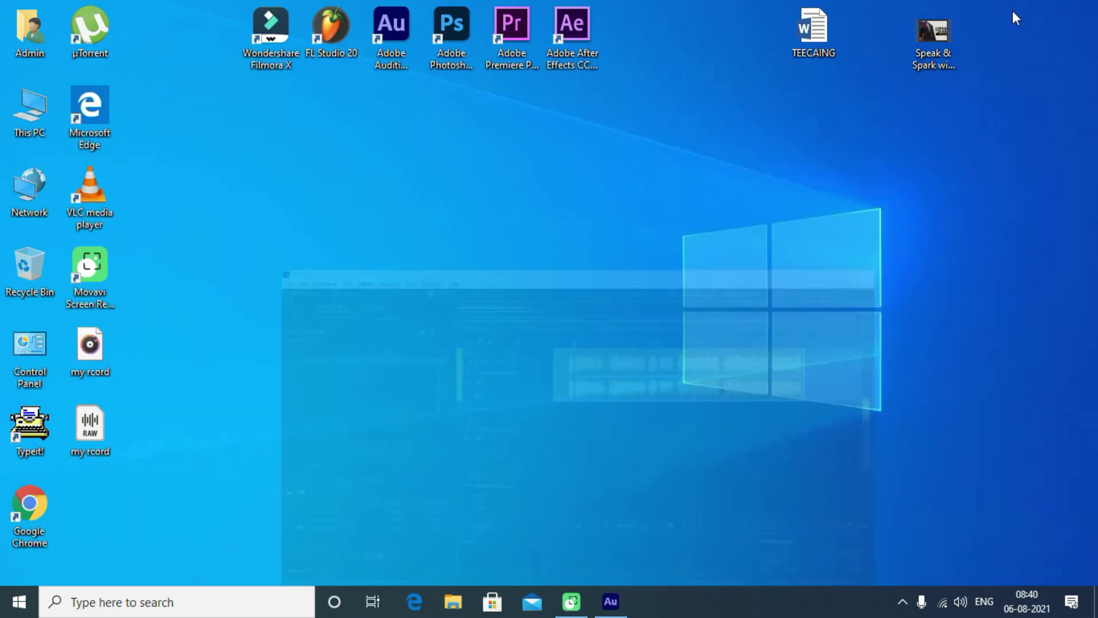
{"action": "right_click", "coordinate": [208, 341]}
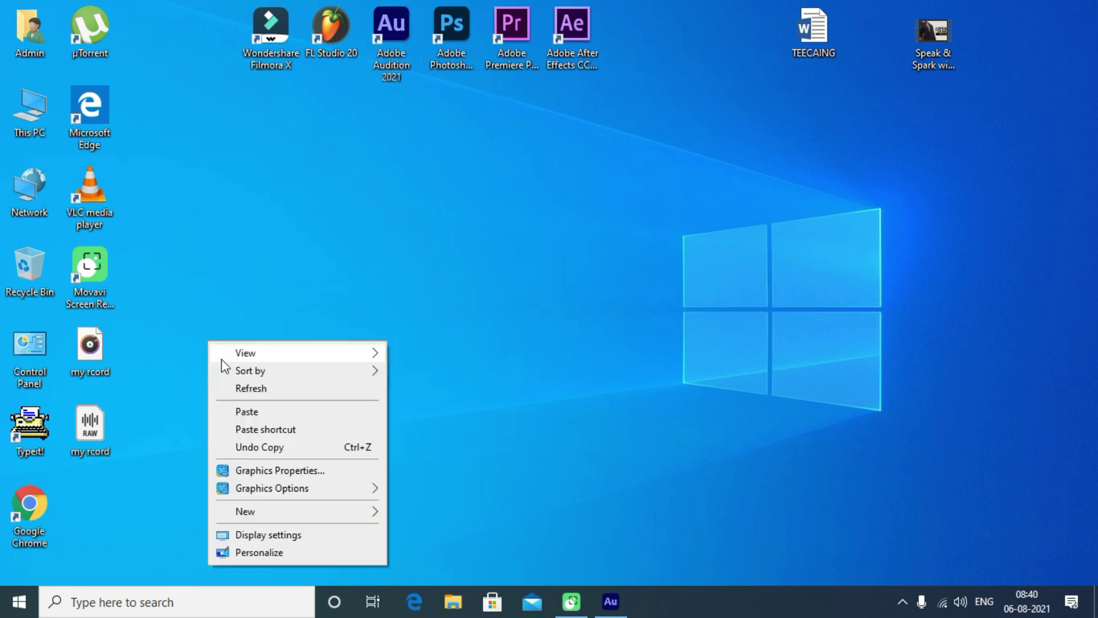
{"action": "left_click", "coordinate": [245, 388]}
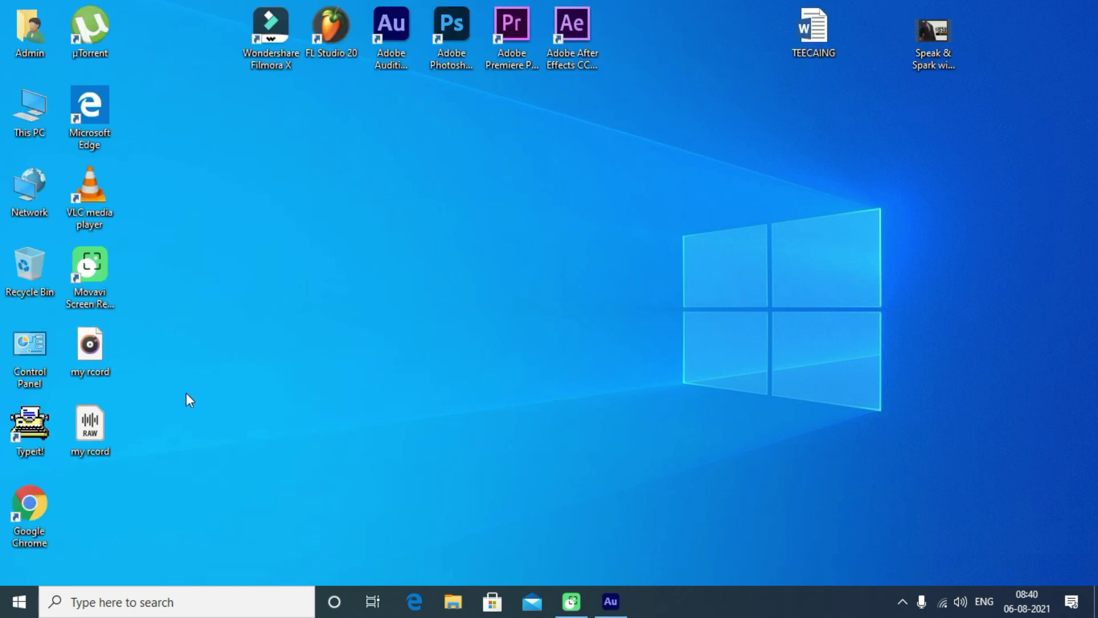
- Try to open the my rcord peak data file from the desktop and dismiss the app chooser
{"action": "right_click", "coordinate": [91, 436]}
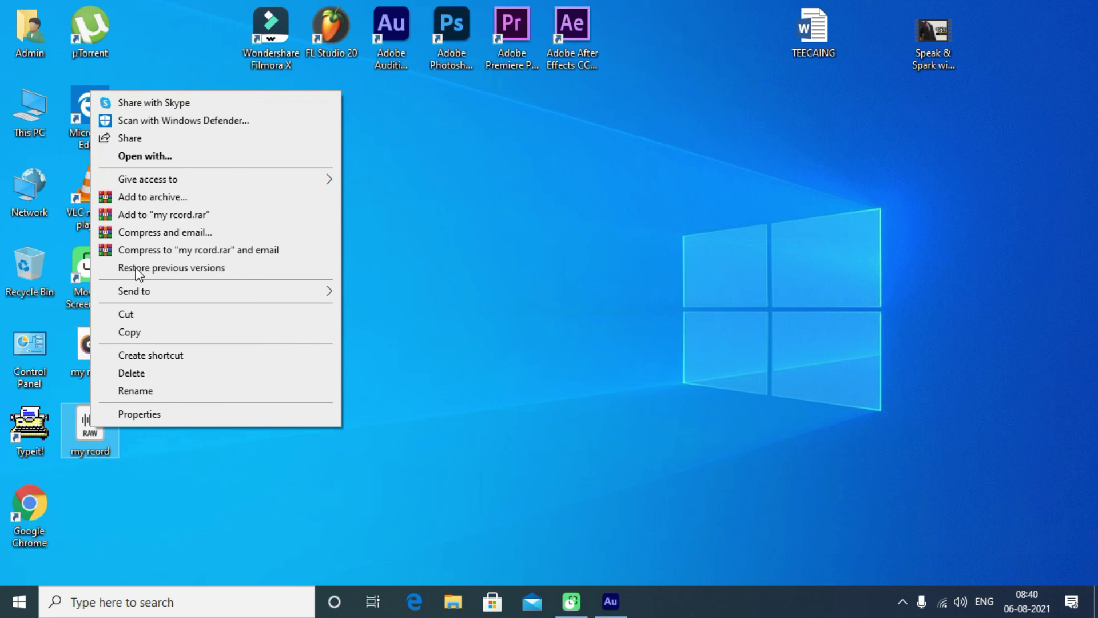
{"action": "left_click", "coordinate": [168, 154]}
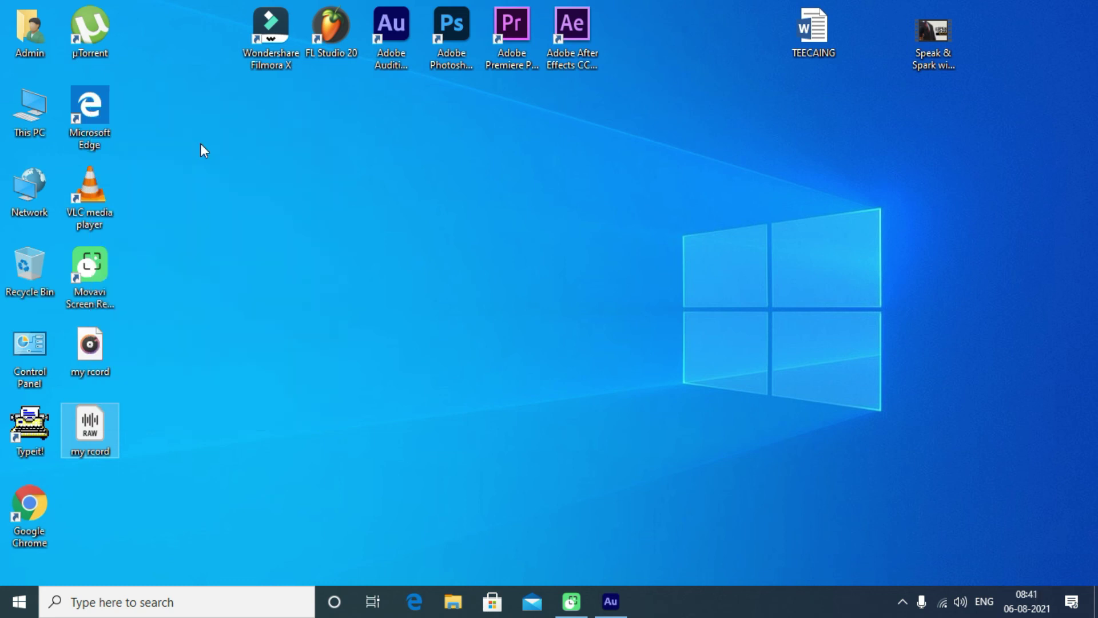
{"action": "left_click", "coordinate": [729, 251]}
{"action": "double_click", "coordinate": [101, 420]}
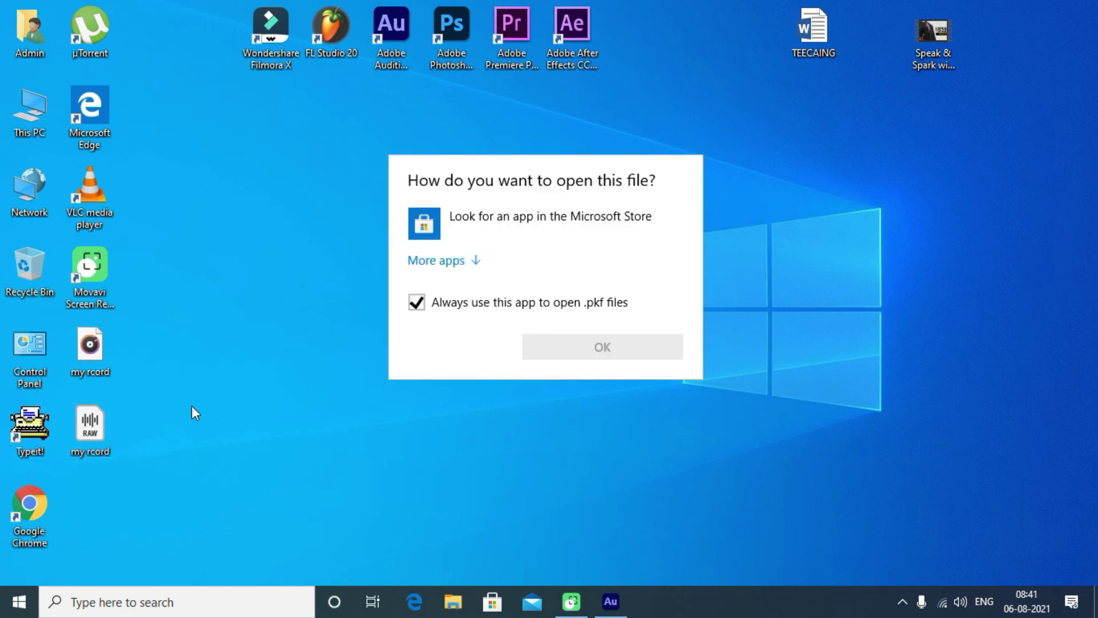
{"action": "left_click", "coordinate": [770, 161]}
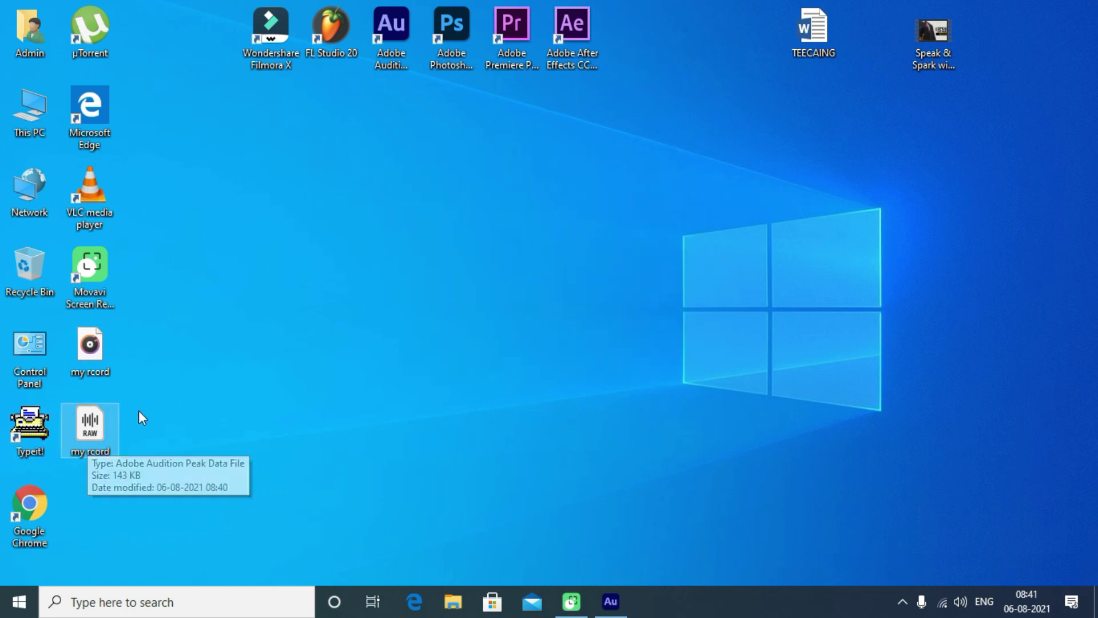